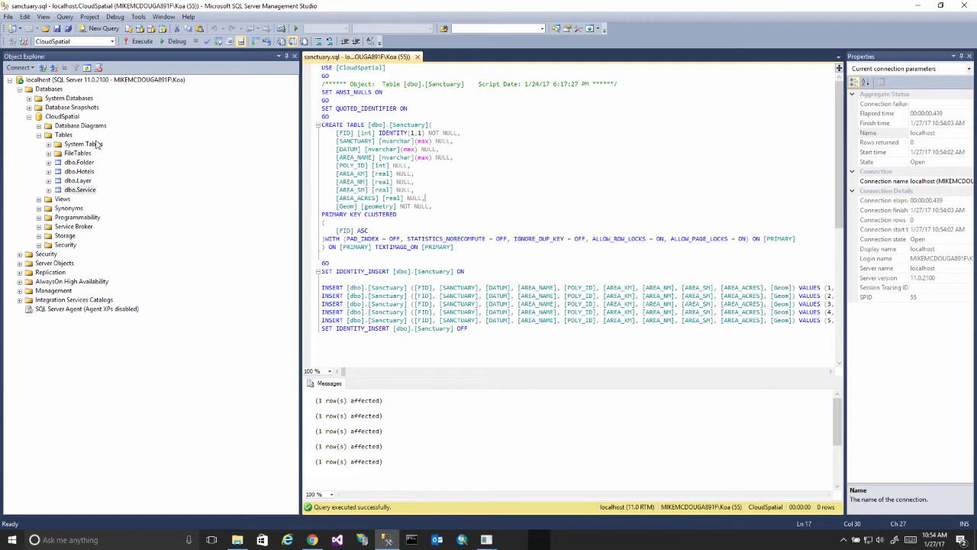
Refresh the Tables folder of the CloudSpatial database
left_click(65, 135)
left_click(87, 68)
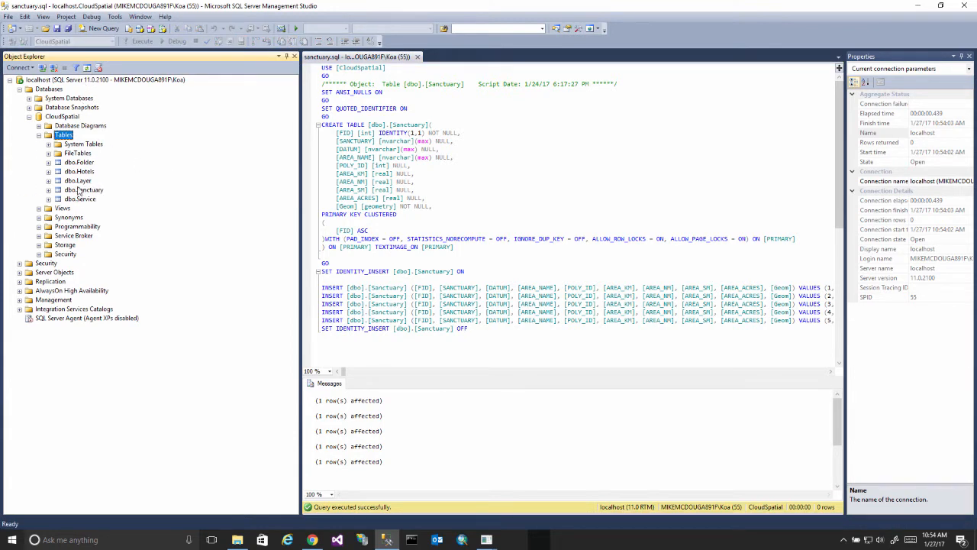
Switch to the CloudSpatial Admin page in Chrome and choose the Sanctuary table for adding a layer from the database
left_click(313, 541)
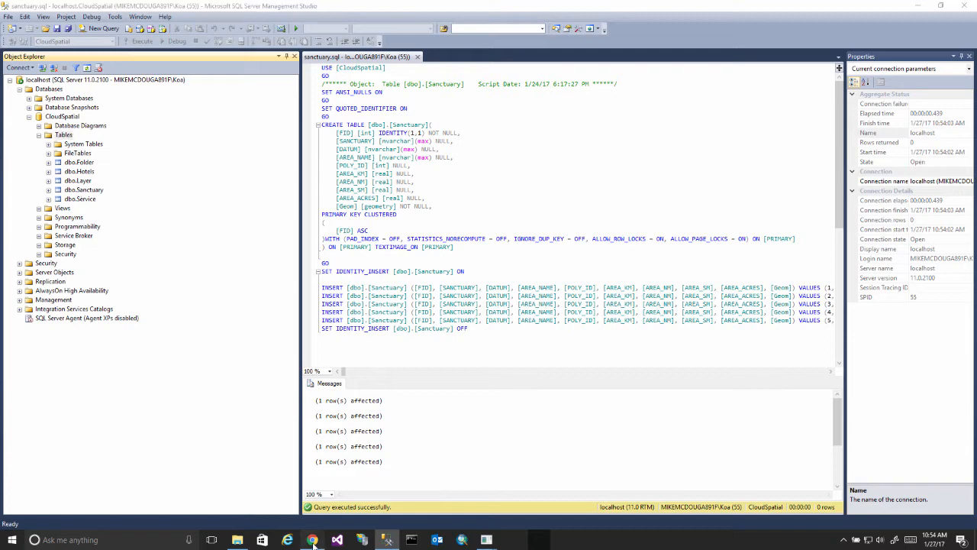
left_click(387, 47)
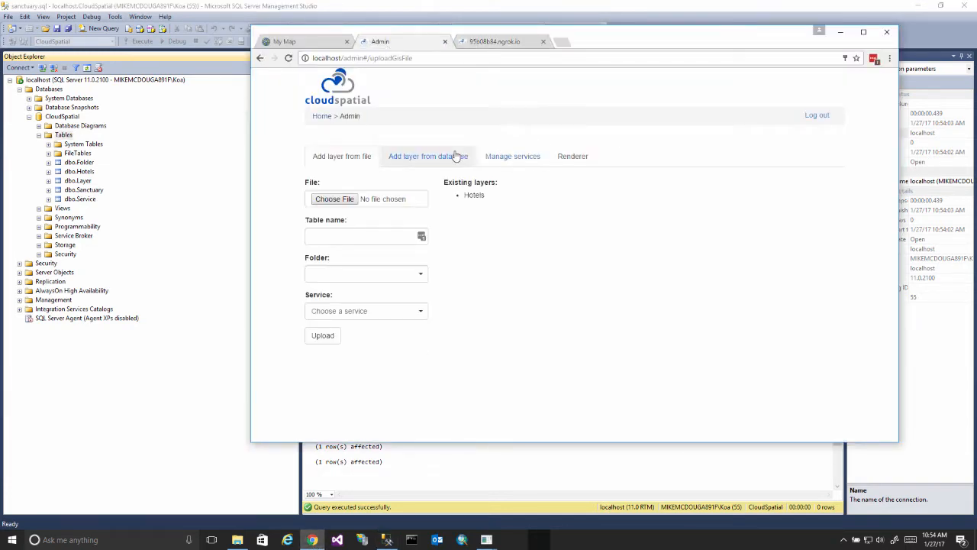
left_click(402, 161)
left_click(402, 157)
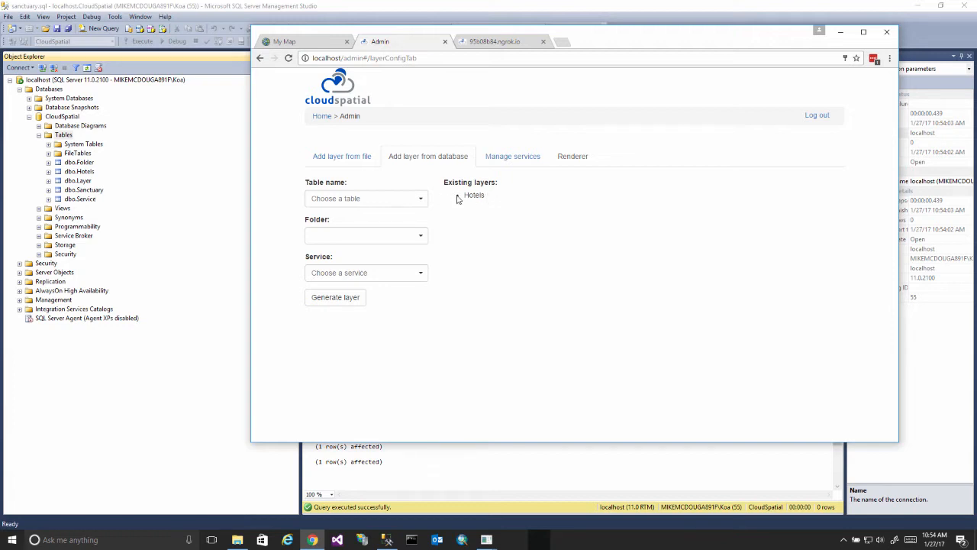
left_click(402, 205)
left_click(346, 215)
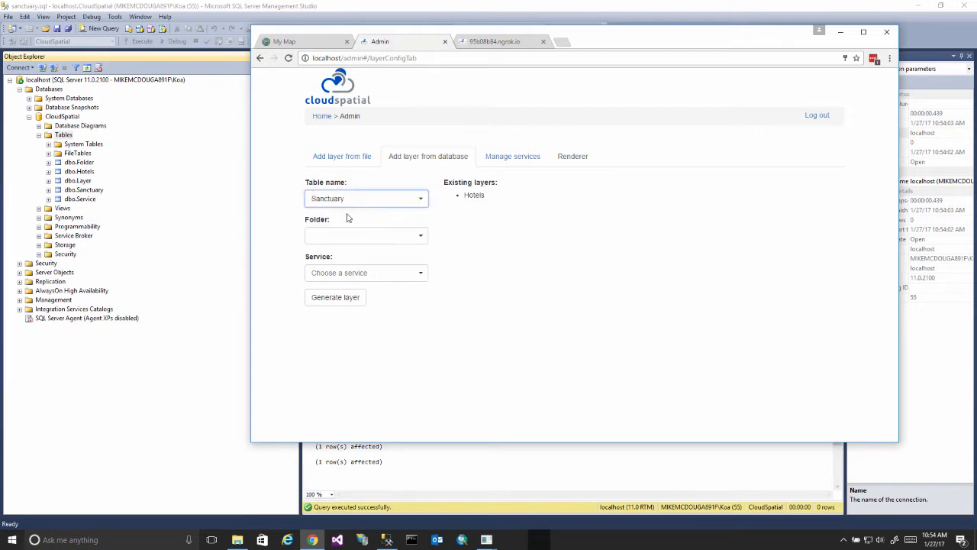
Create a new folder named Marine for the Sanctuary layer
left_click(419, 237)
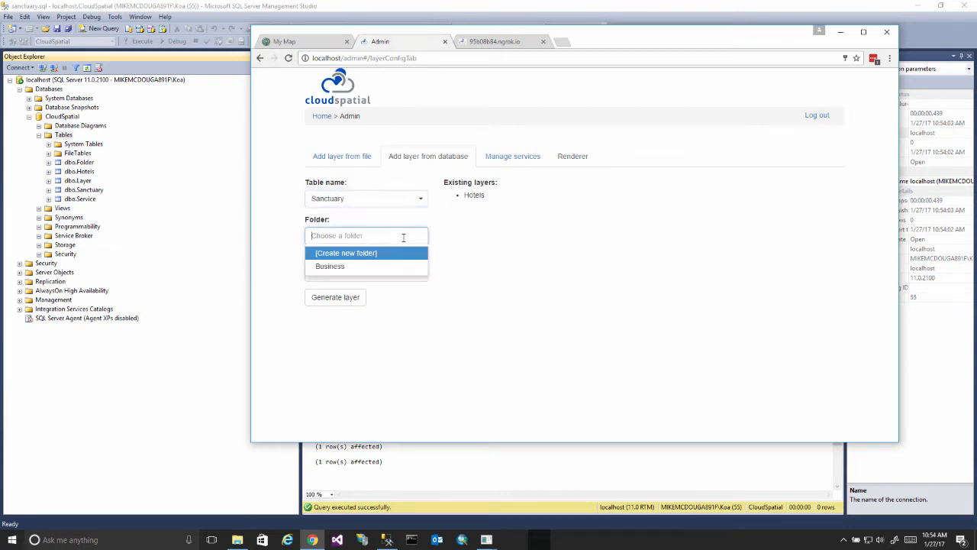
left_click(375, 253)
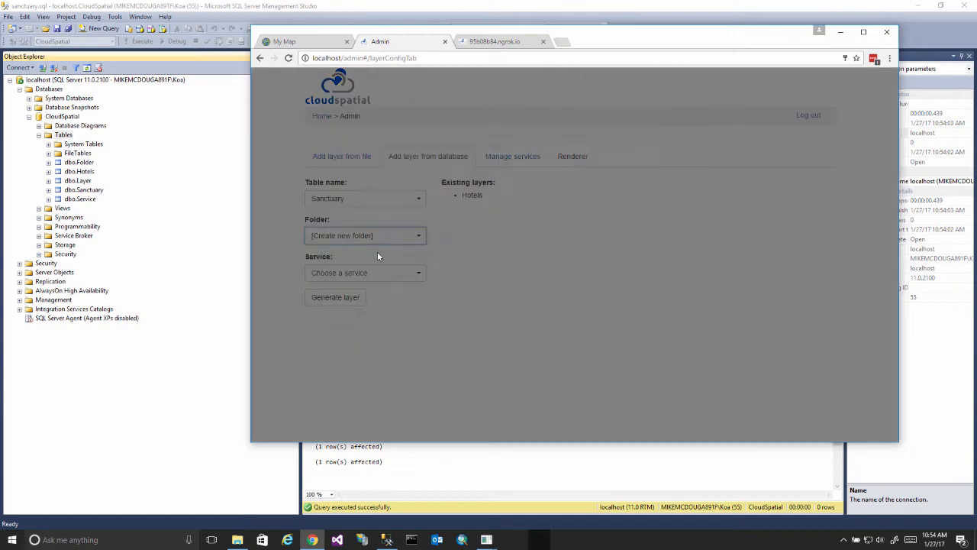
left_click(528, 139)
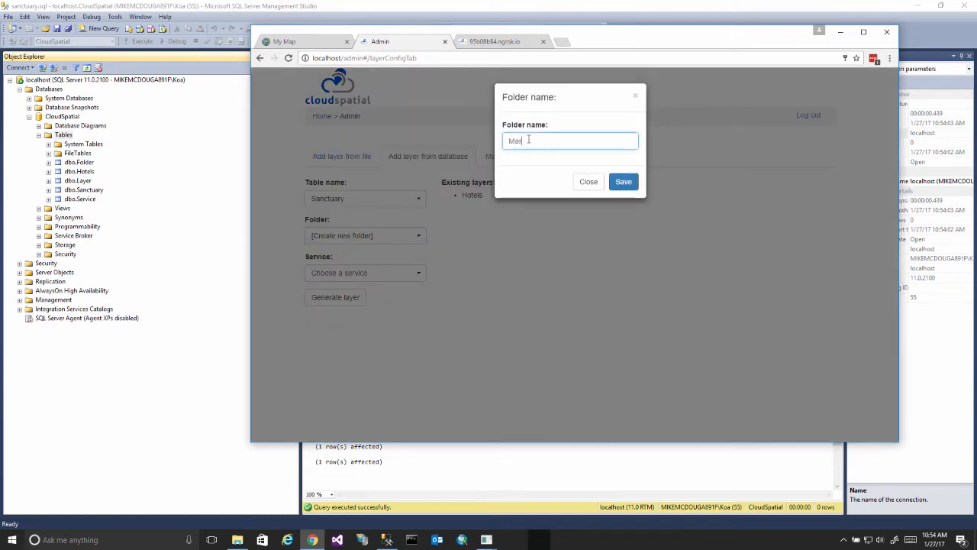
left_click(622, 182)
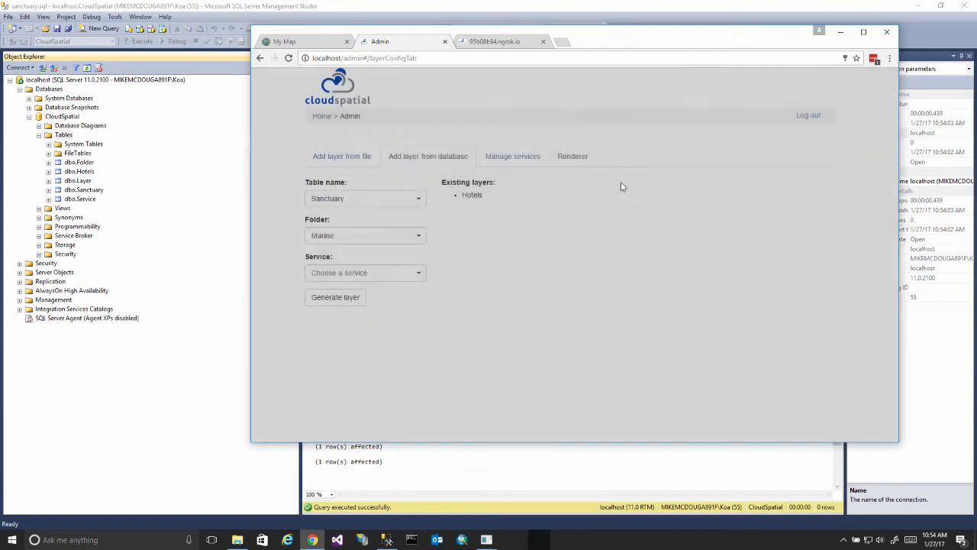
Create a MapServer service named Ocean in the Marine folder and generate the Sanctuary layer in it
left_click(356, 278)
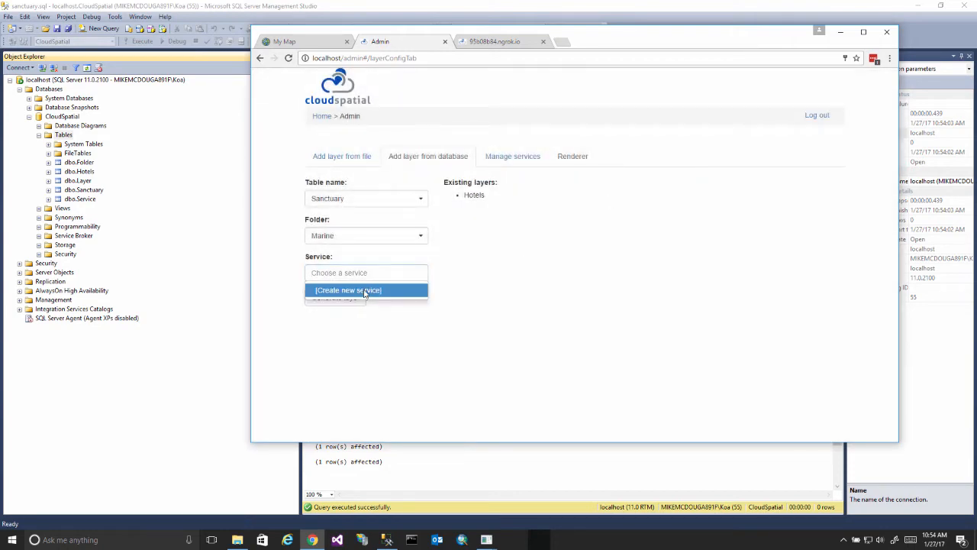
left_click(366, 291)
left_click(532, 179)
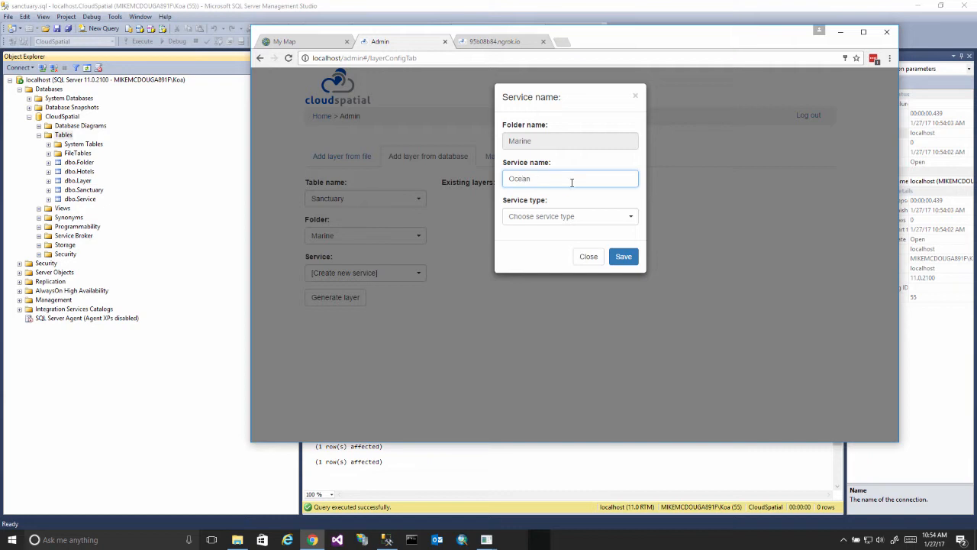
left_click(596, 216)
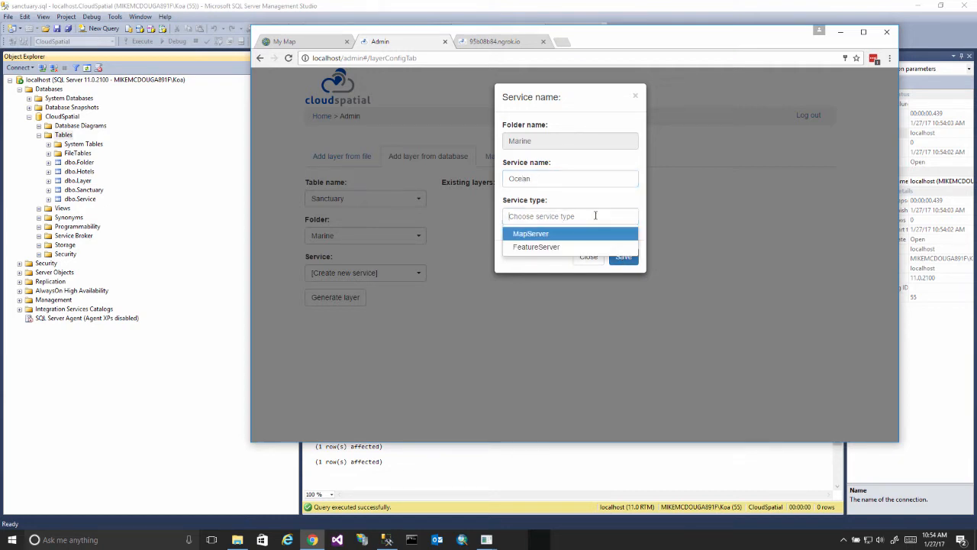
left_click(549, 235)
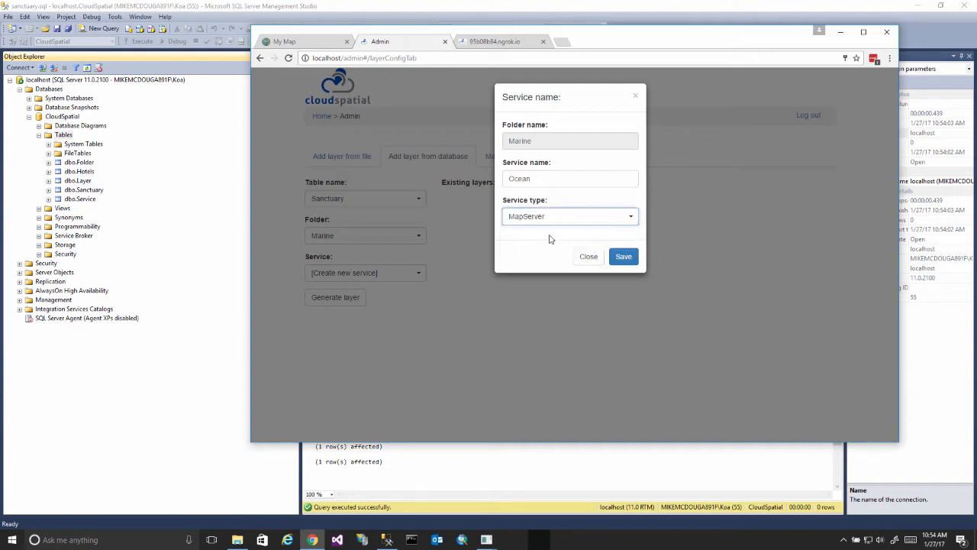
left_click(621, 257)
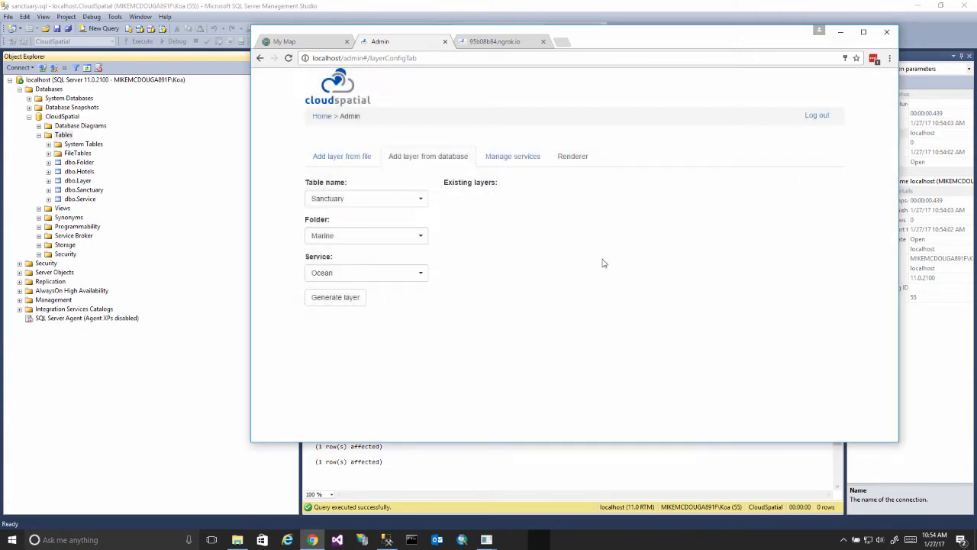
left_click(351, 301)
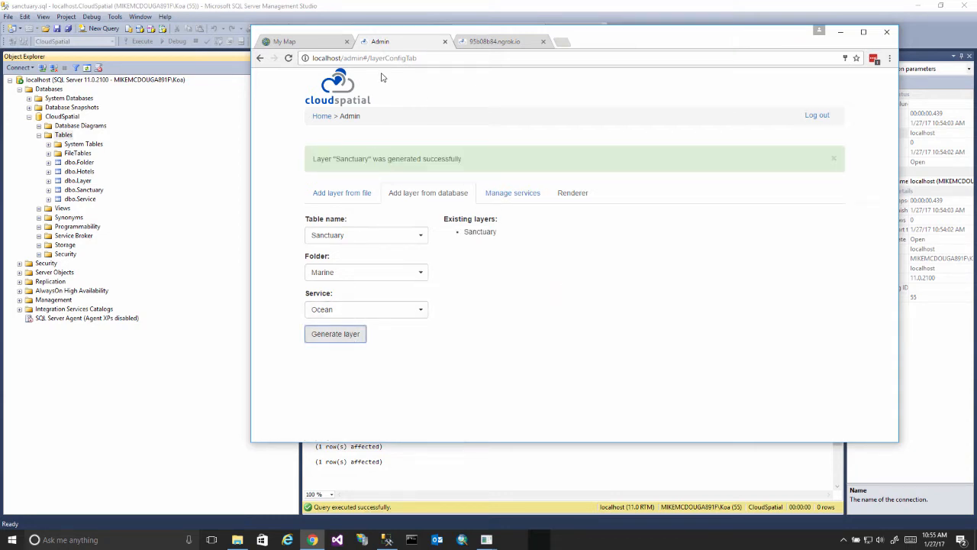
Review the managed services, and open the Ocean service in the Marine folder of the localhost services directory
left_click(510, 197)
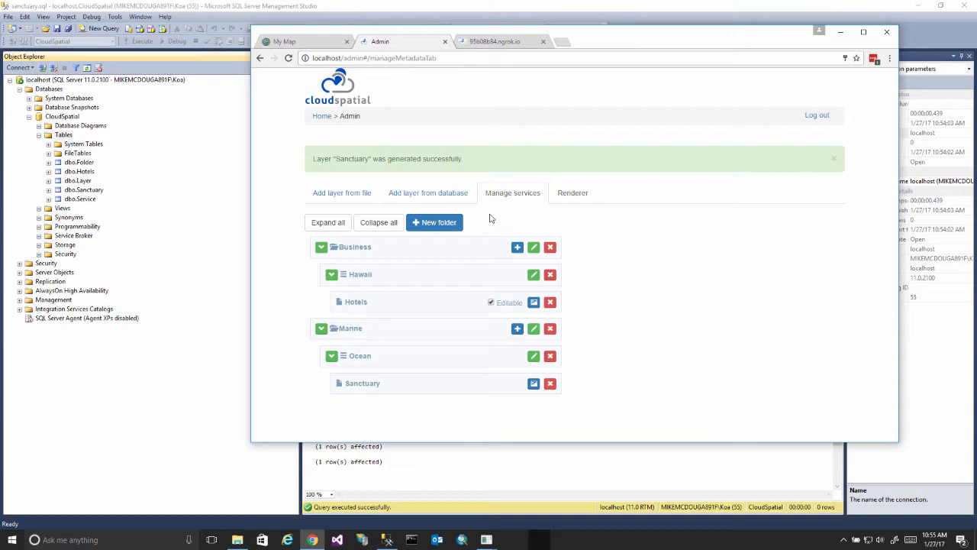
left_click_drag(345, 59, 452, 58)
key("BackSpace")
key("Return")
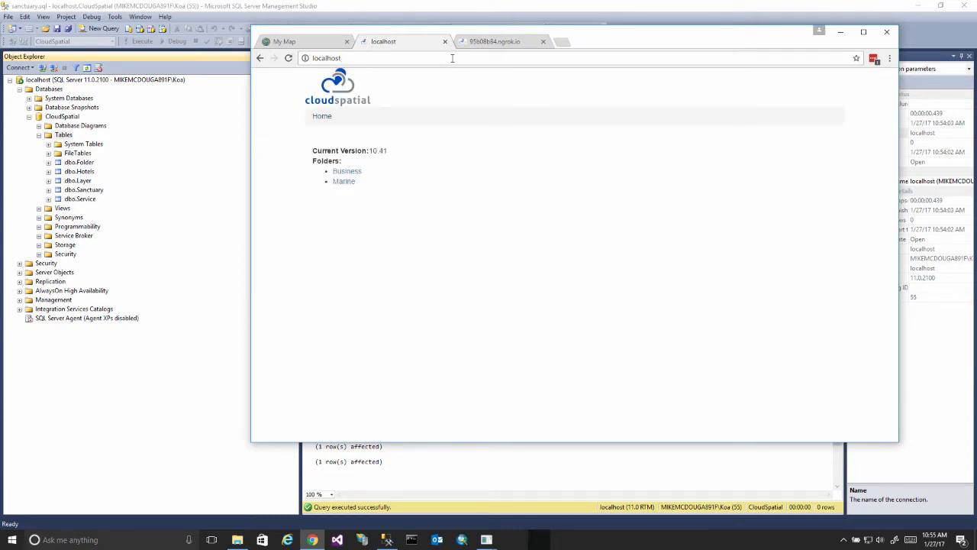
left_click(344, 182)
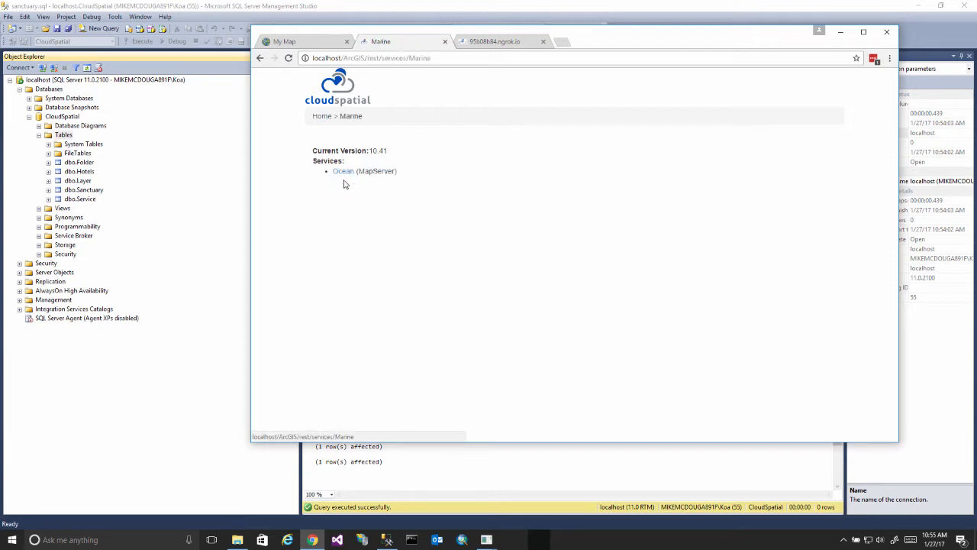
left_click(343, 172)
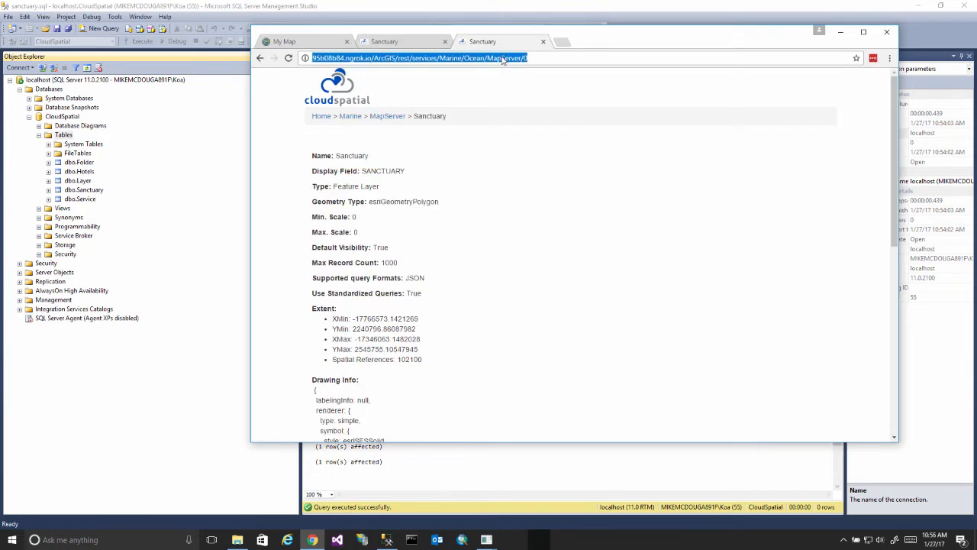
Copy the Sanctuary layer's ngrok URL ending in Marine/Ocean/MapServer/0 and use it to replace the web layer URL in My Map
right_click(503, 59)
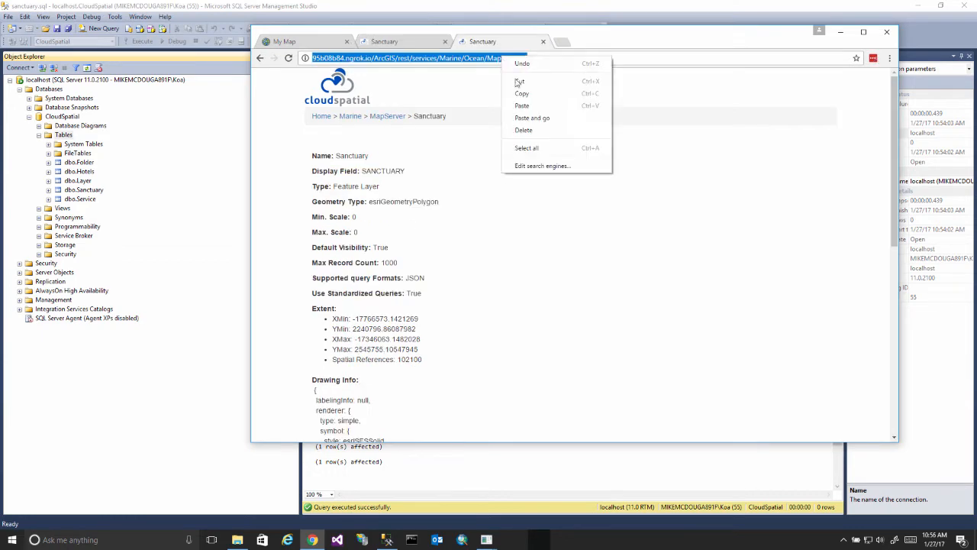
left_click(527, 89)
left_click(304, 44)
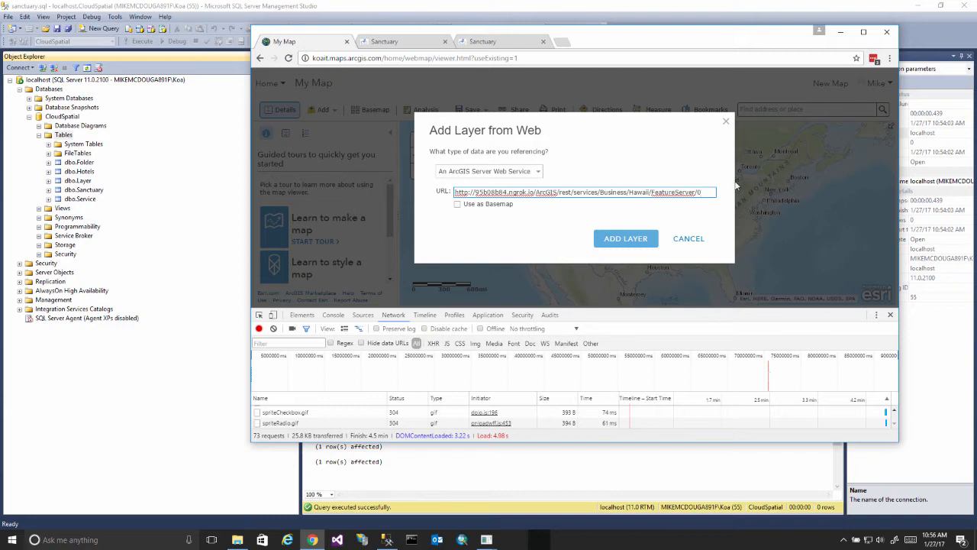
left_click_drag(709, 192, 458, 192)
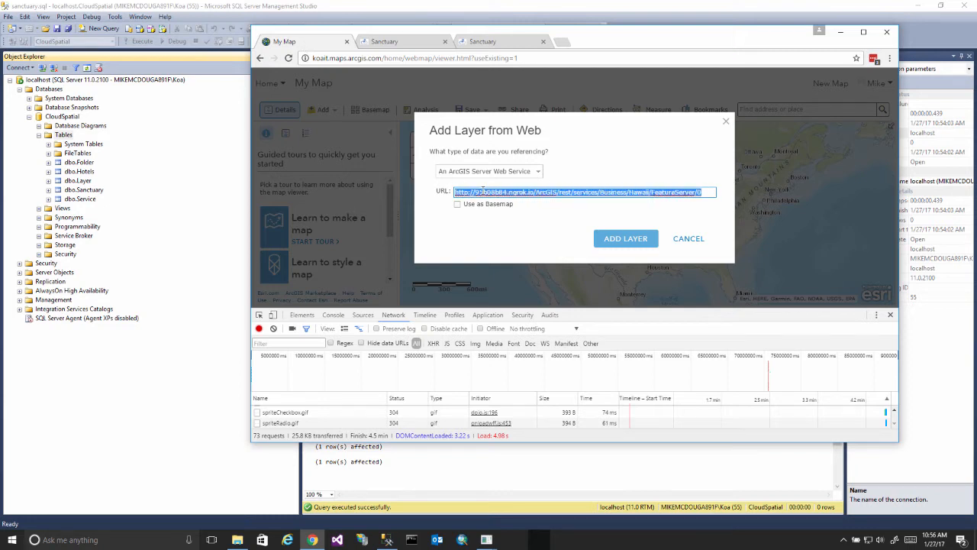
right_click(483, 192)
left_click(595, 220)
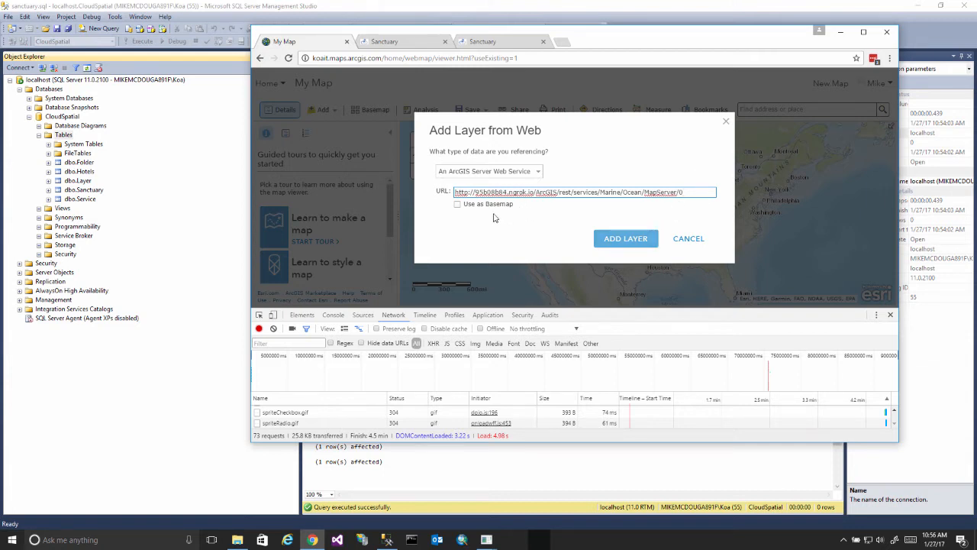
Restart the network recording with an empty log and add the Sanctuary web layer to the map
left_click(259, 330)
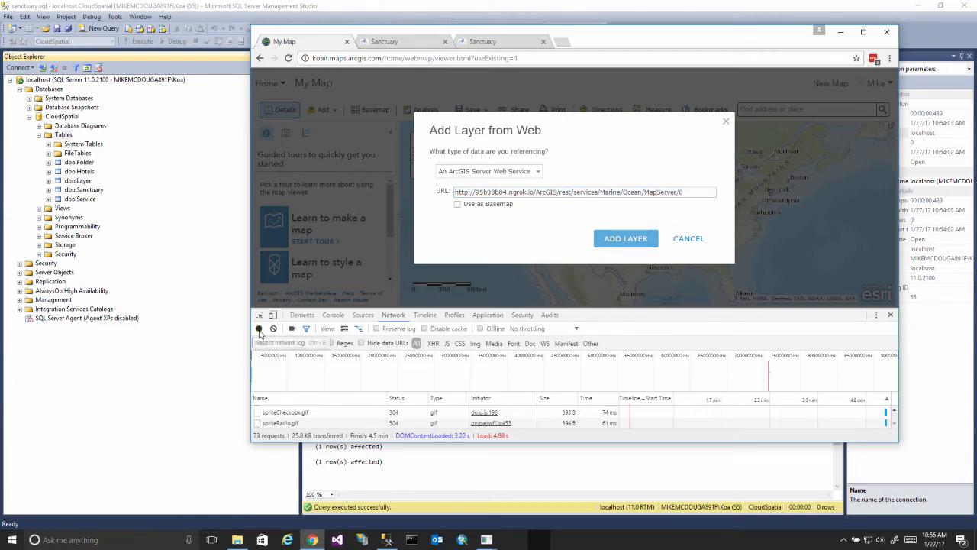
left_click(260, 329)
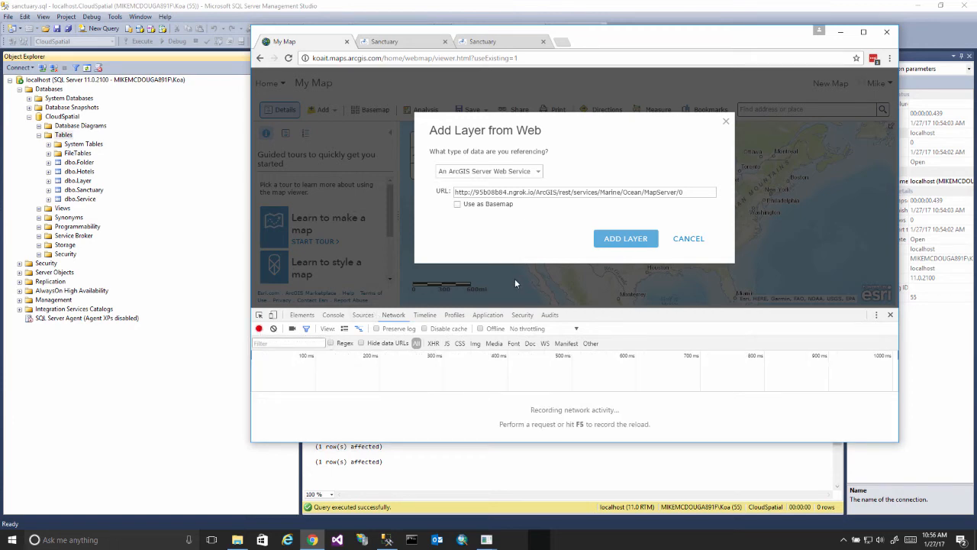
left_click_drag(518, 307, 519, 287)
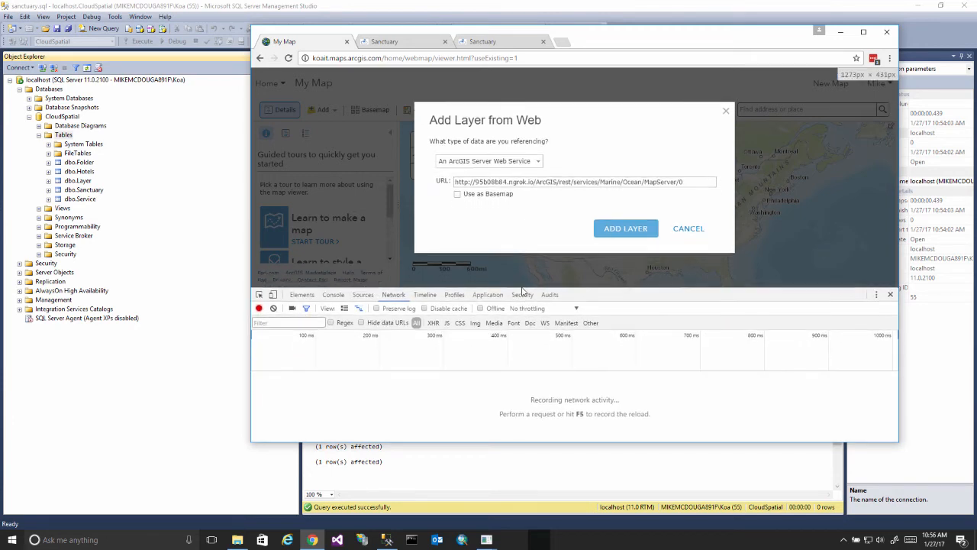
left_click(625, 229)
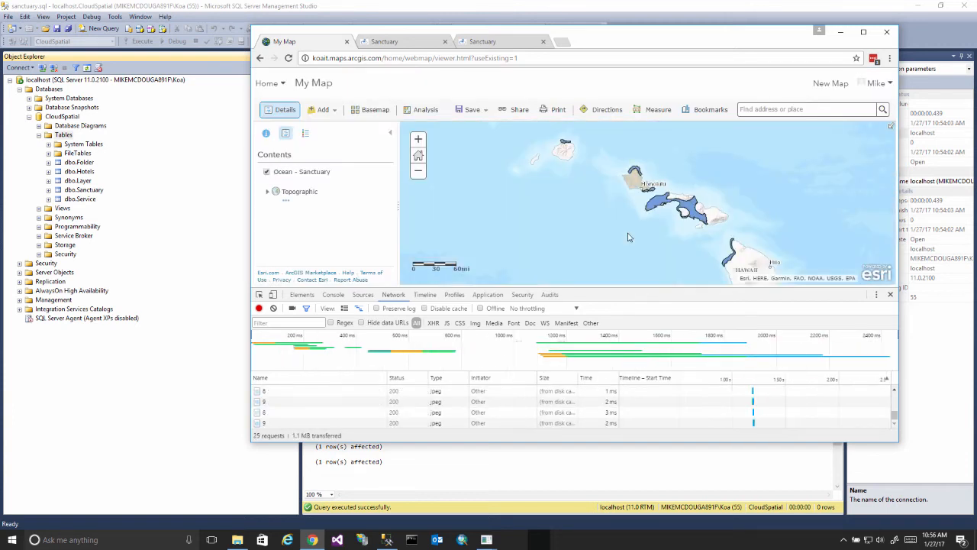
Examine the attributes of the large sanctuary polygon southeast of Honolulu, with its whole pop-up in view
left_click(662, 201)
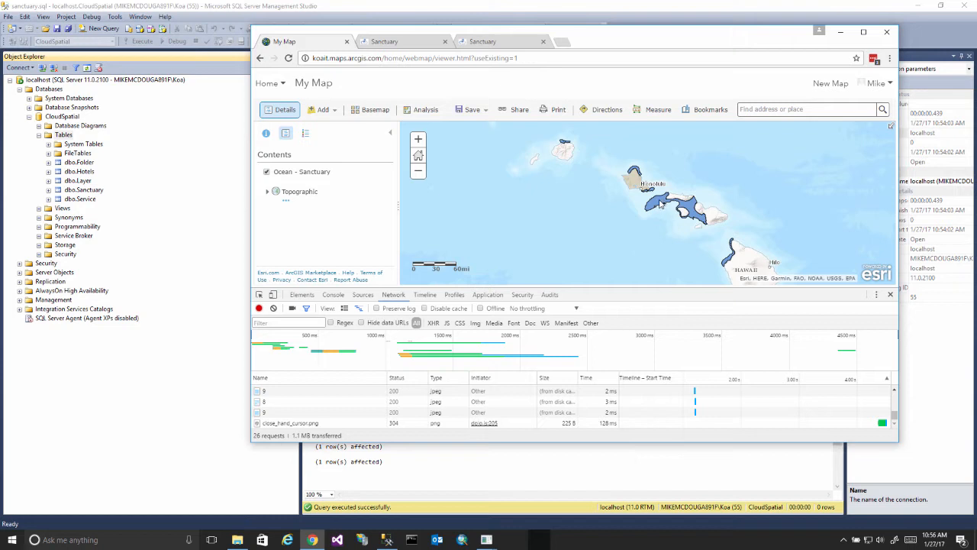
left_click(661, 203)
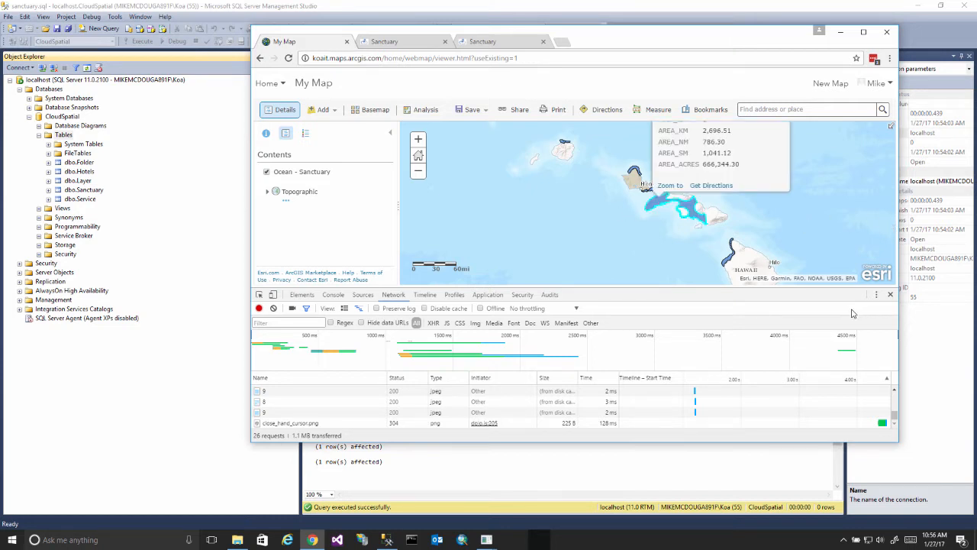
left_click_drag(808, 287, 812, 329)
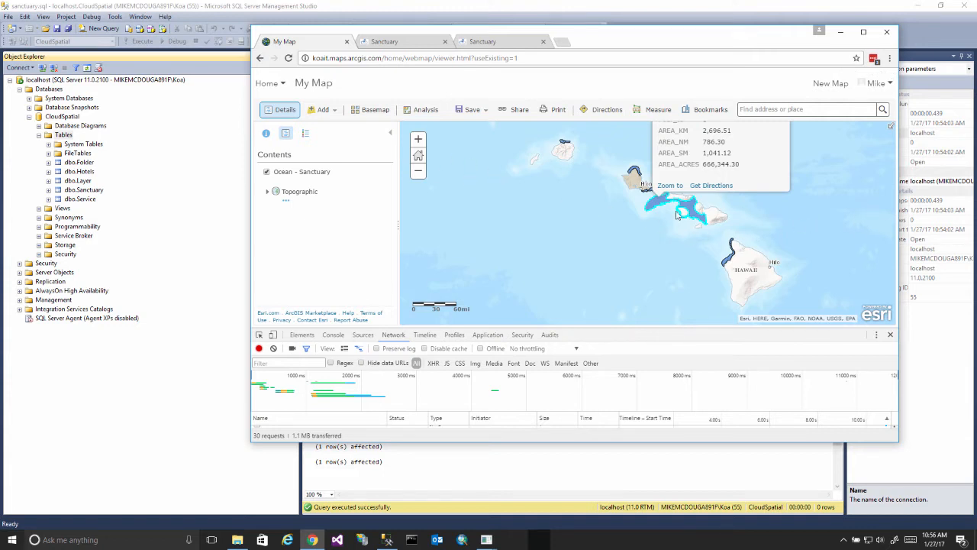
left_click_drag(619, 217, 614, 296)
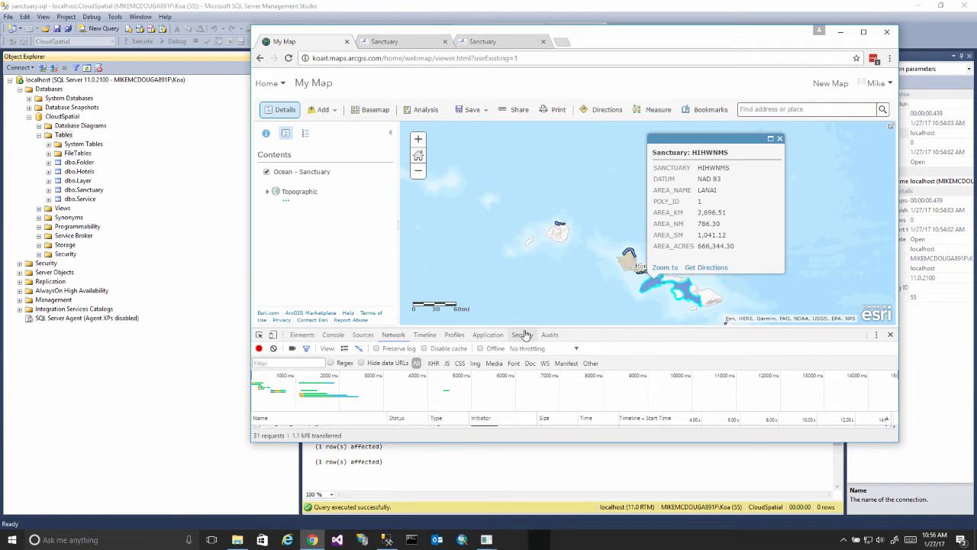
Enlarge the network log and inspect the layer's JSON query request that returns the geometry
left_click_drag(523, 327, 523, 221)
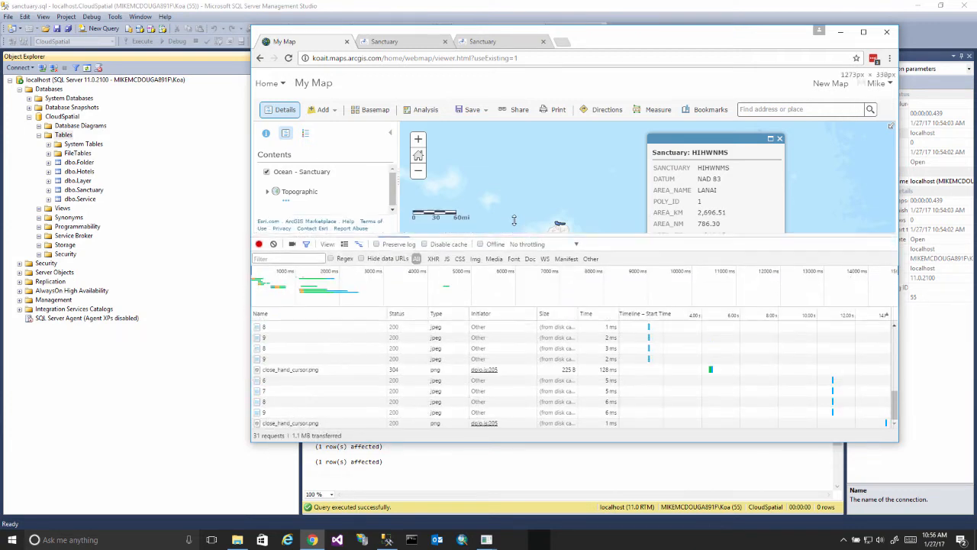
left_click_drag(894, 408, 892, 370)
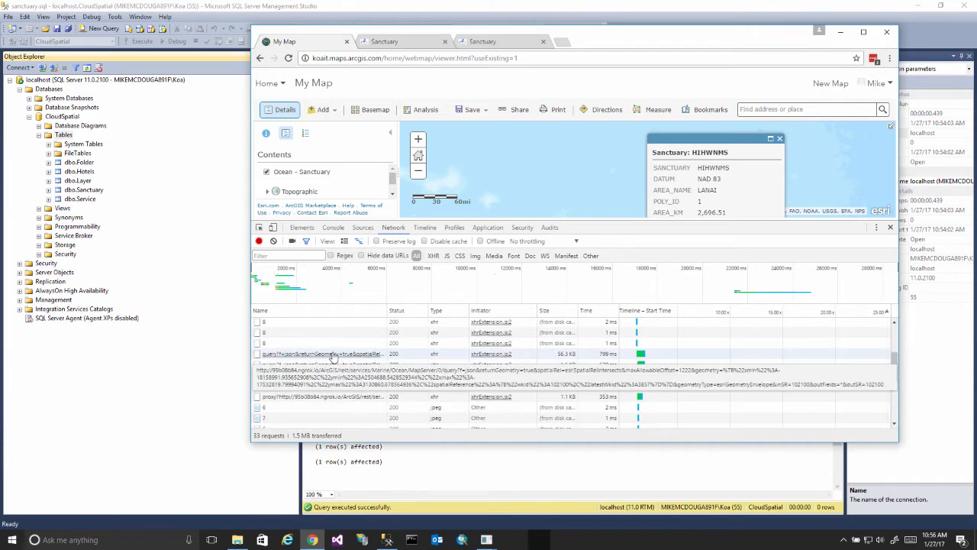
left_click(333, 353)
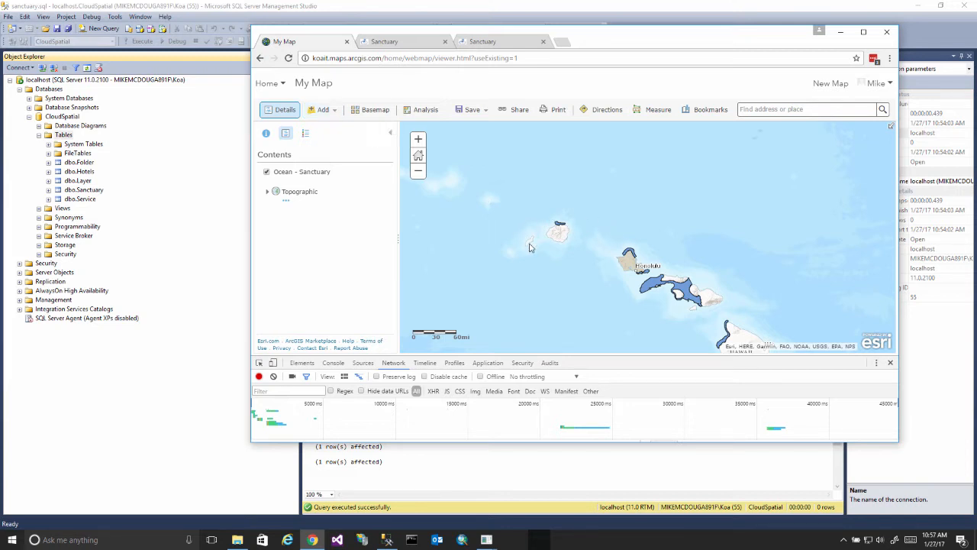
Reload the My Map web map page
left_click(584, 53)
key("Return")
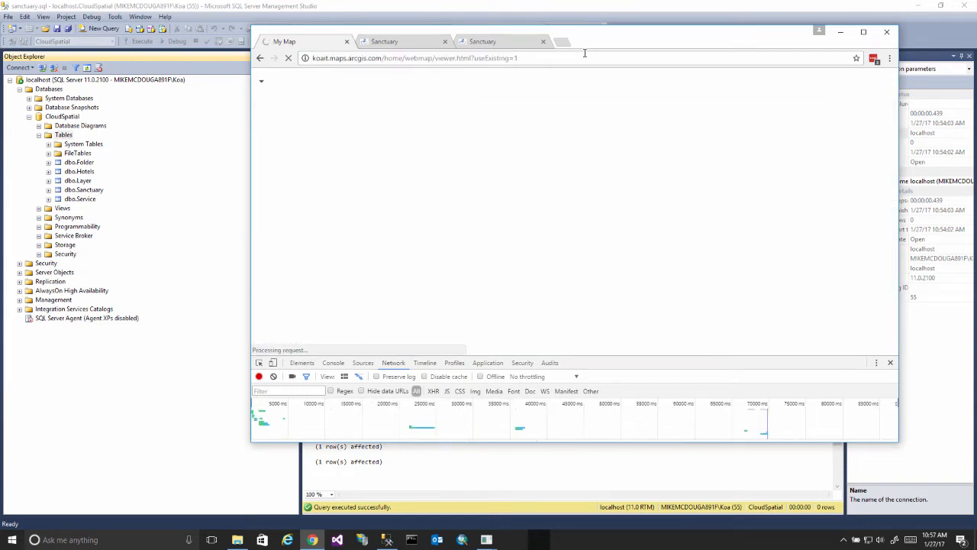
left_click(333, 111)
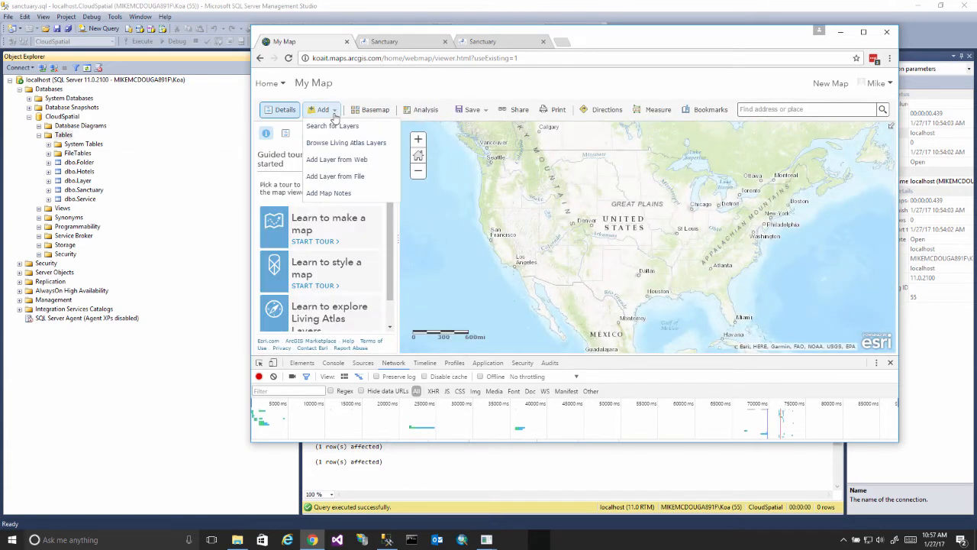
left_click(336, 159)
left_click(477, 216)
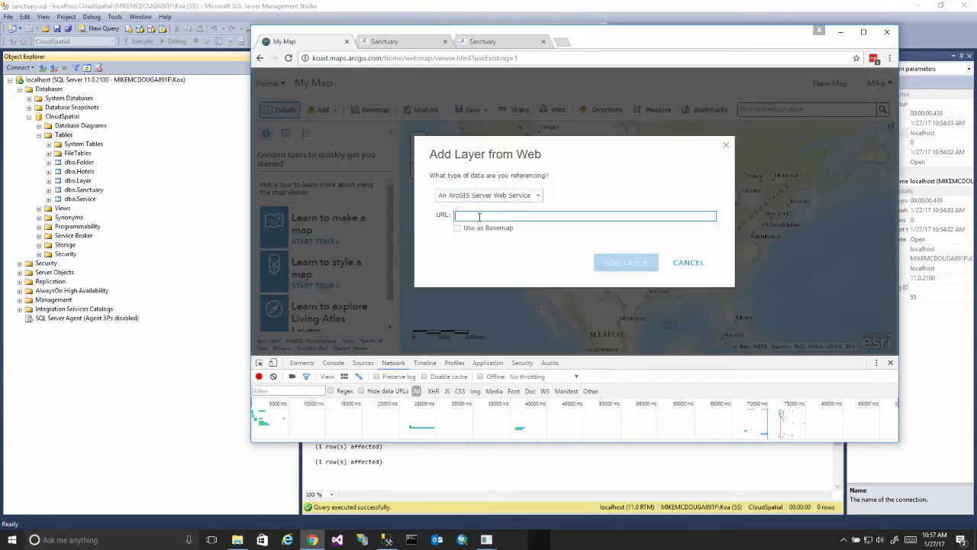
right_click(480, 221)
left_click(503, 277)
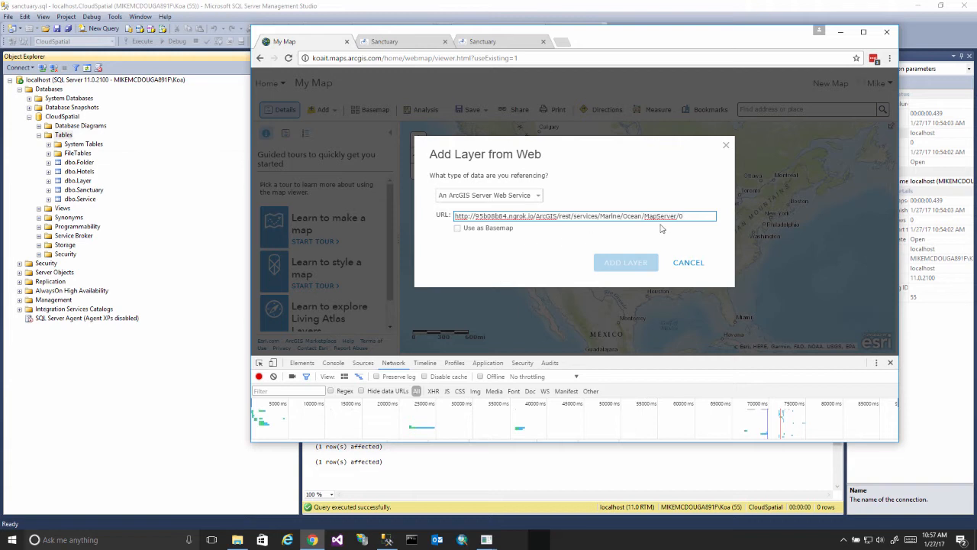
key("BackSpace")
key("BackSpace")
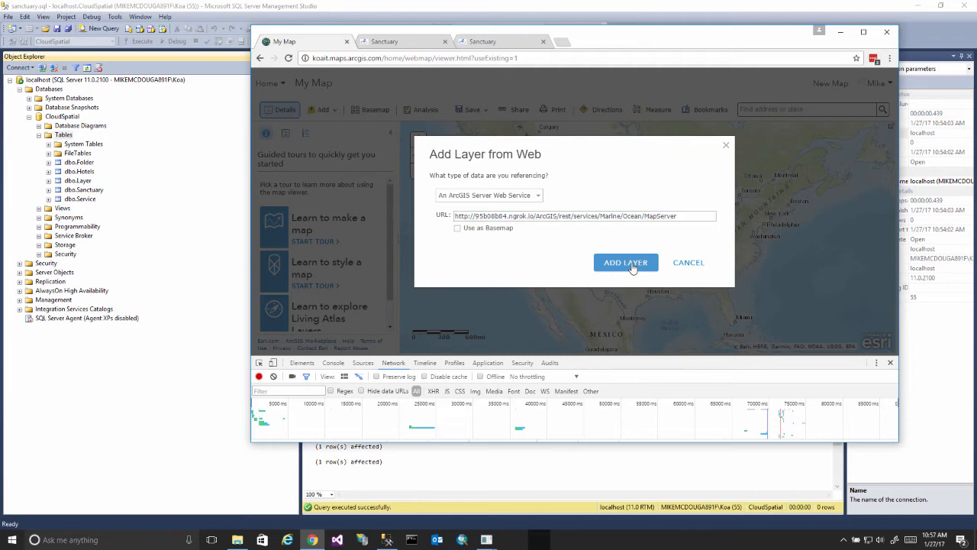
left_click(632, 264)
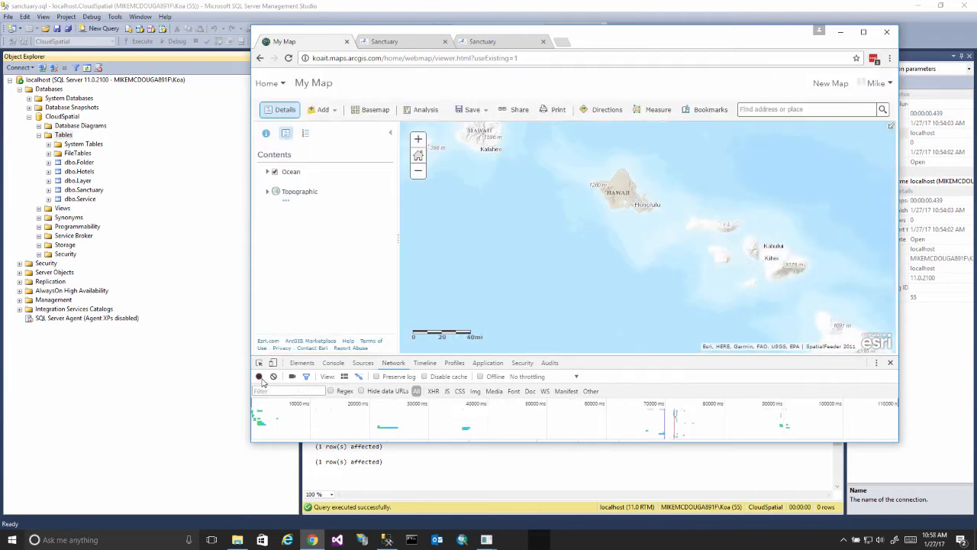
Restart the network recording, shift the map southeast toward Hawaii island, and inspect the headers of an Ocean map image export request
left_click(259, 377)
left_click(259, 377)
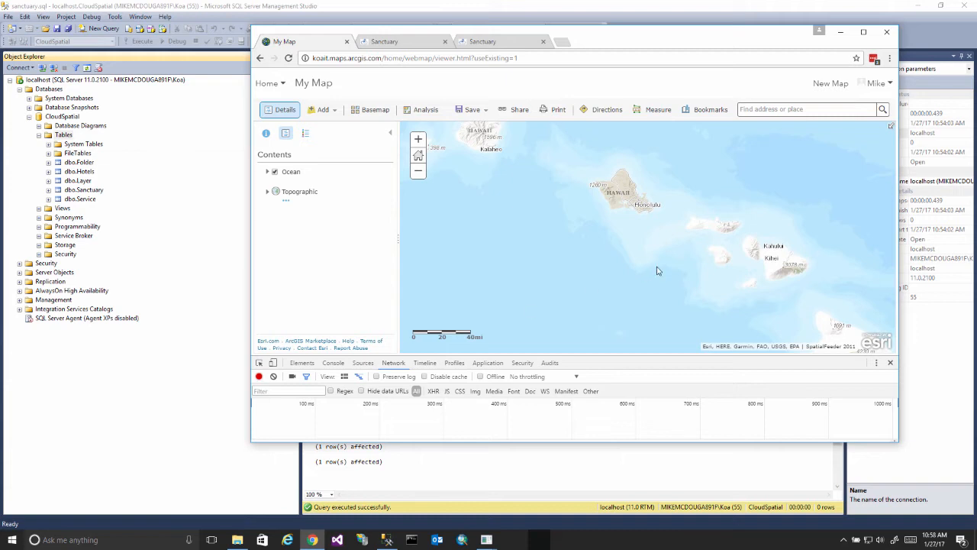
left_click_drag(772, 287, 678, 219)
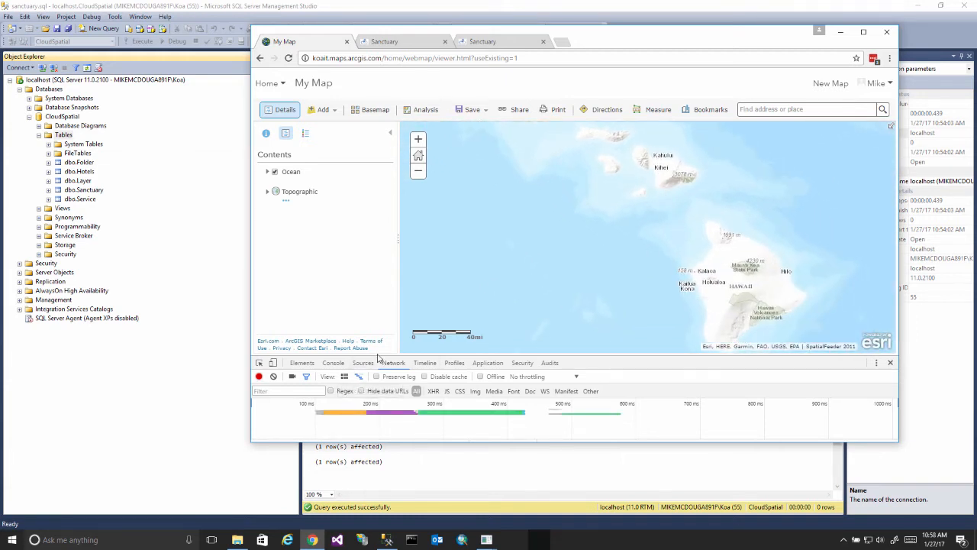
left_click_drag(376, 356, 375, 298)
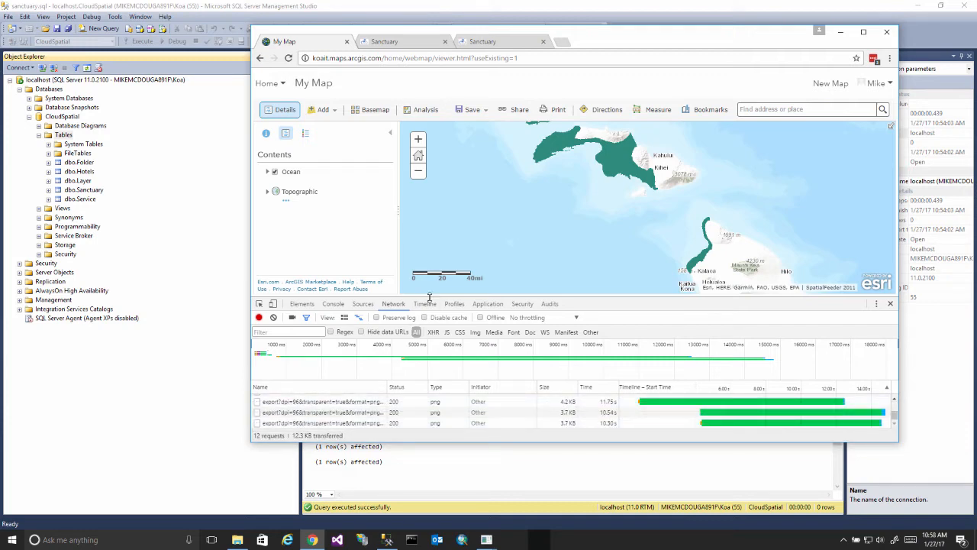
left_click_drag(430, 296, 426, 260)
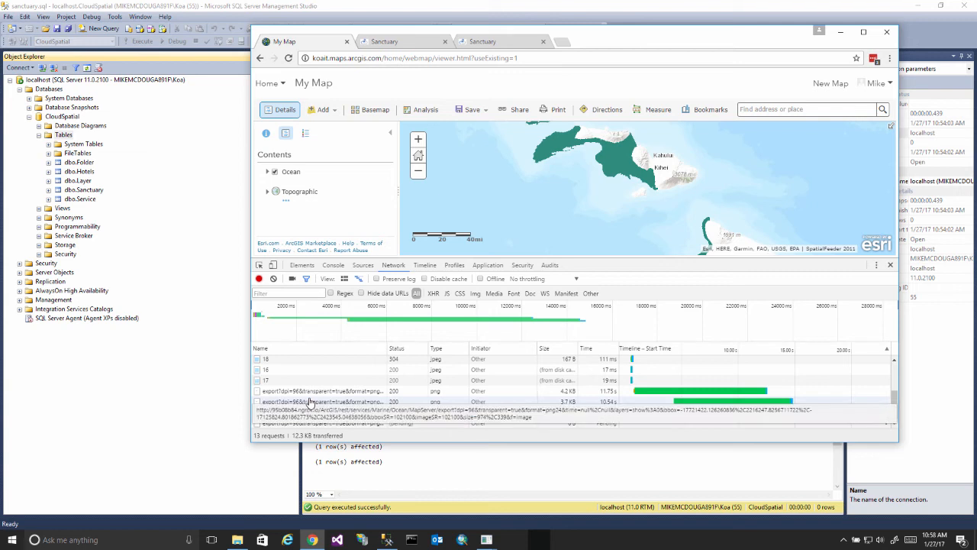
left_click(310, 402)
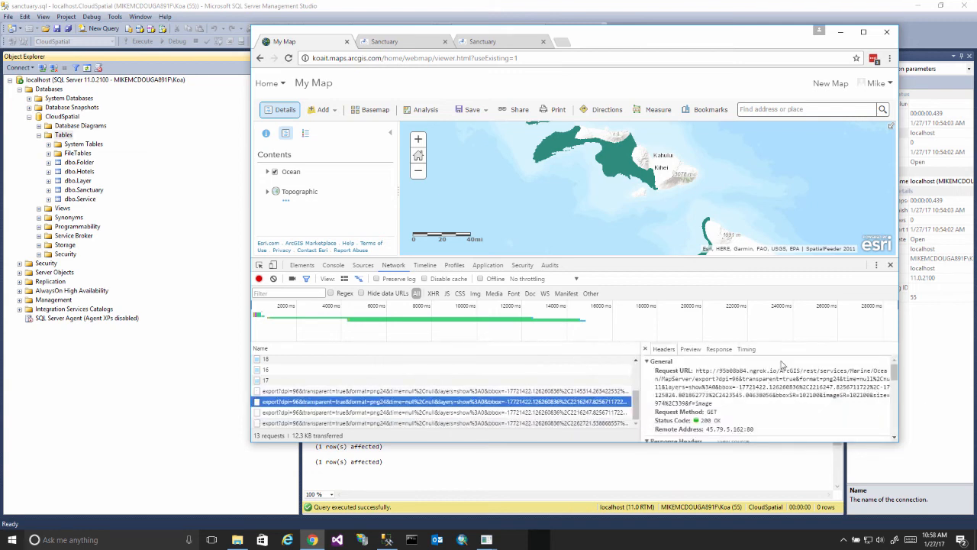
left_click(611, 163)
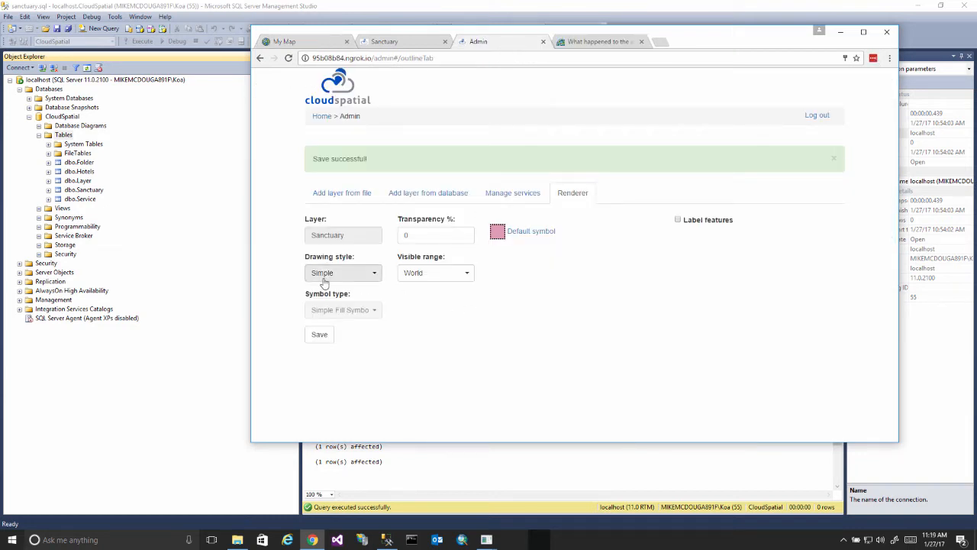
Set the outline color of the Sanctuary layer's default symbol to dark green-gray, rgba(48,56,47,1)
left_click(519, 233)
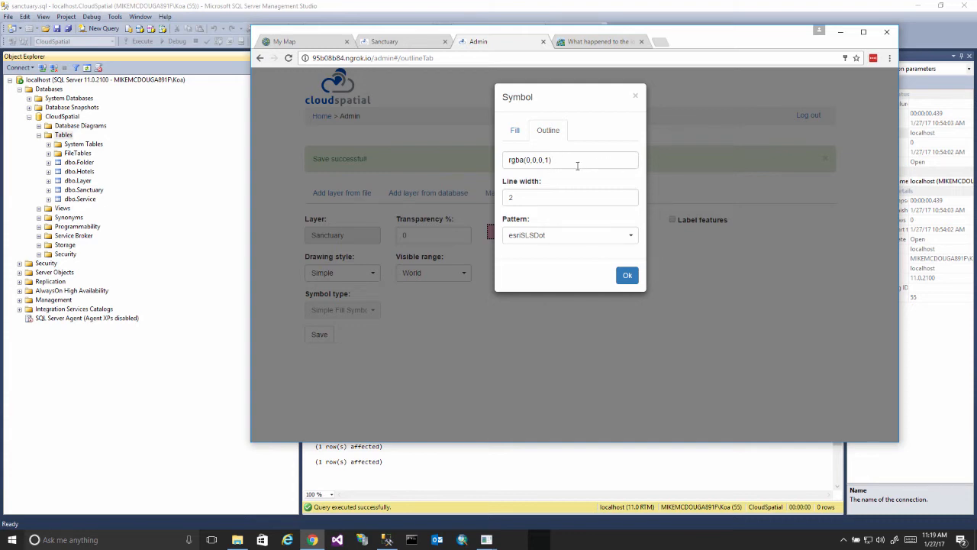
left_click(597, 160)
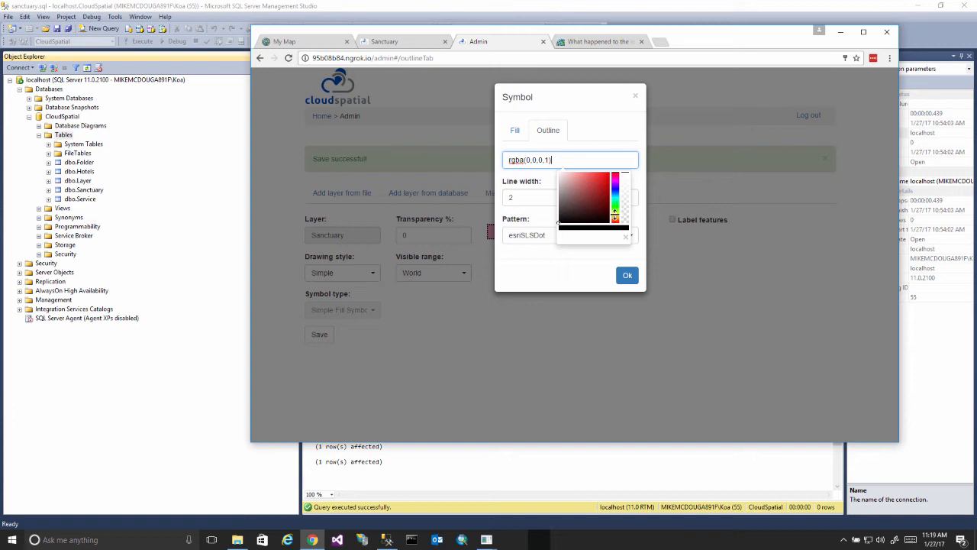
left_click(614, 204)
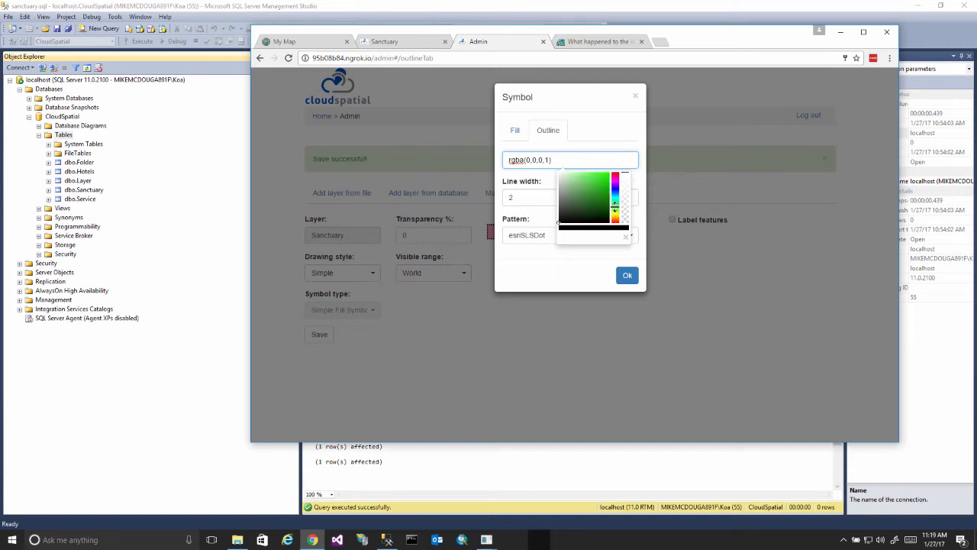
left_click(594, 205)
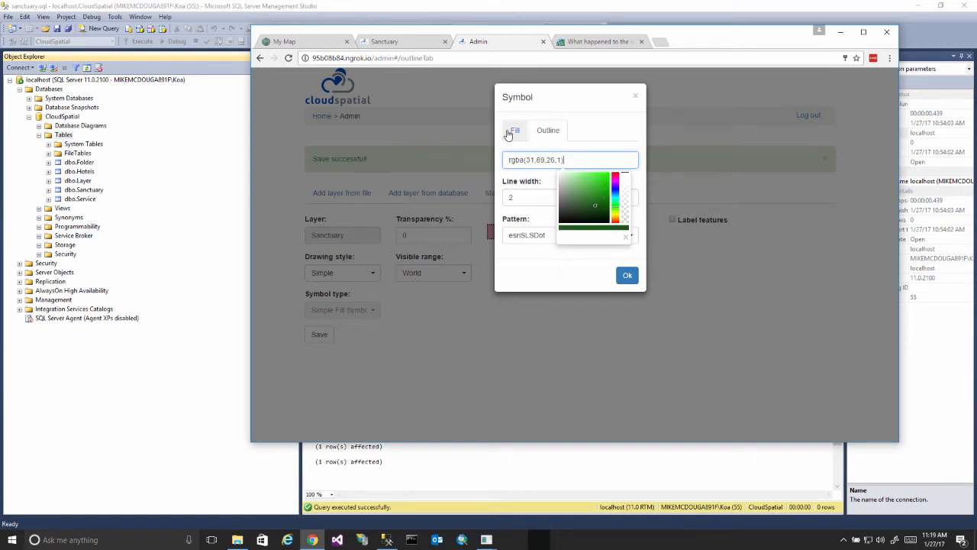
left_click(566, 209)
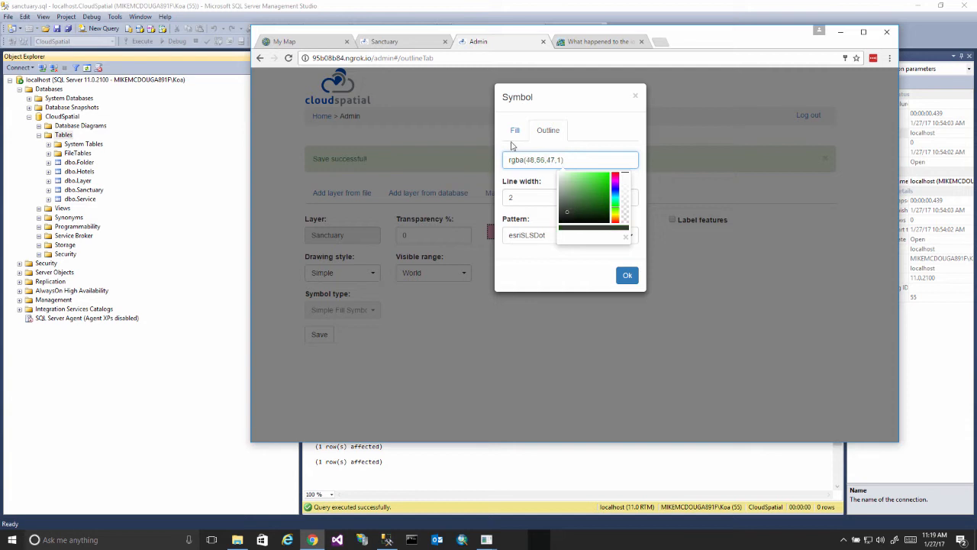
Change the default symbol's fill to light teal, about rgba(124,214,192,0.75), and save the Sanctuary renderer
left_click(515, 131)
left_click(616, 162)
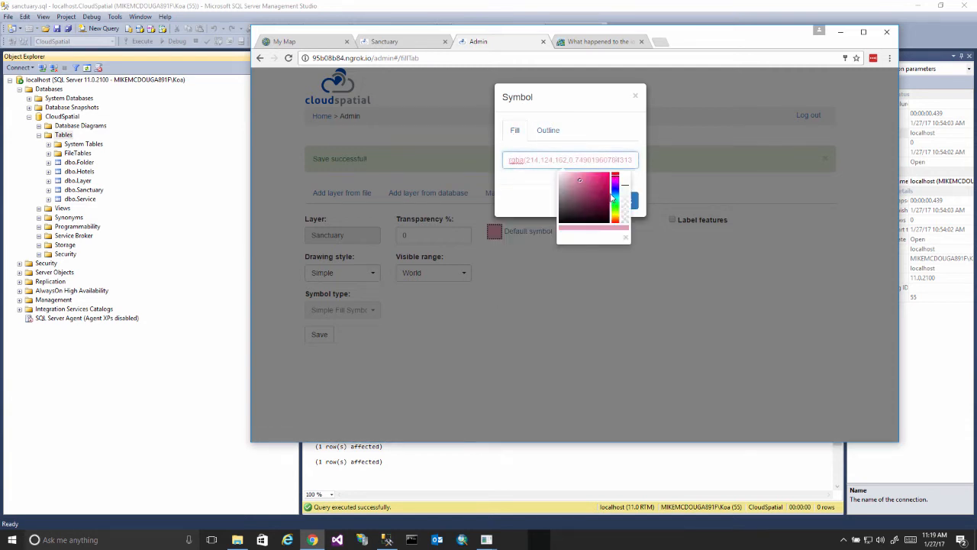
left_click(616, 203)
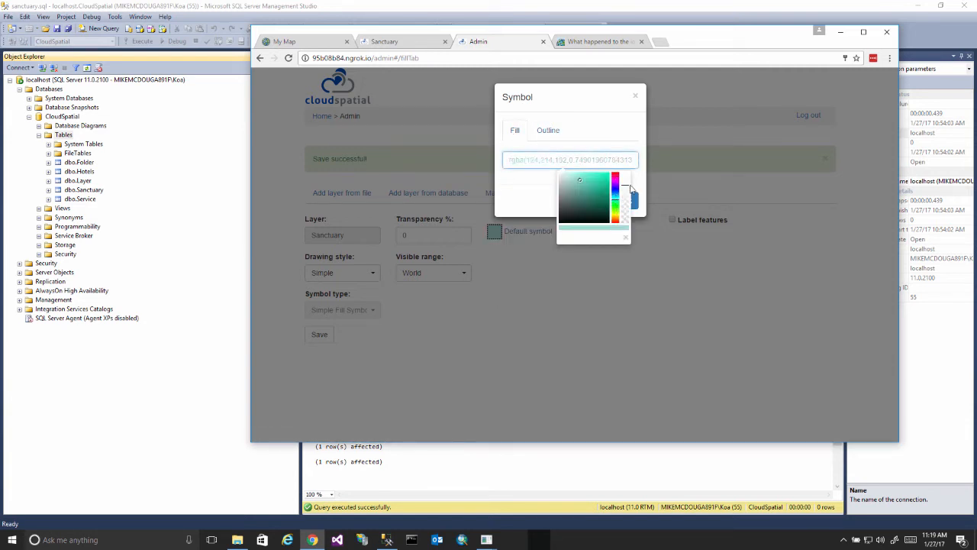
left_click(640, 182)
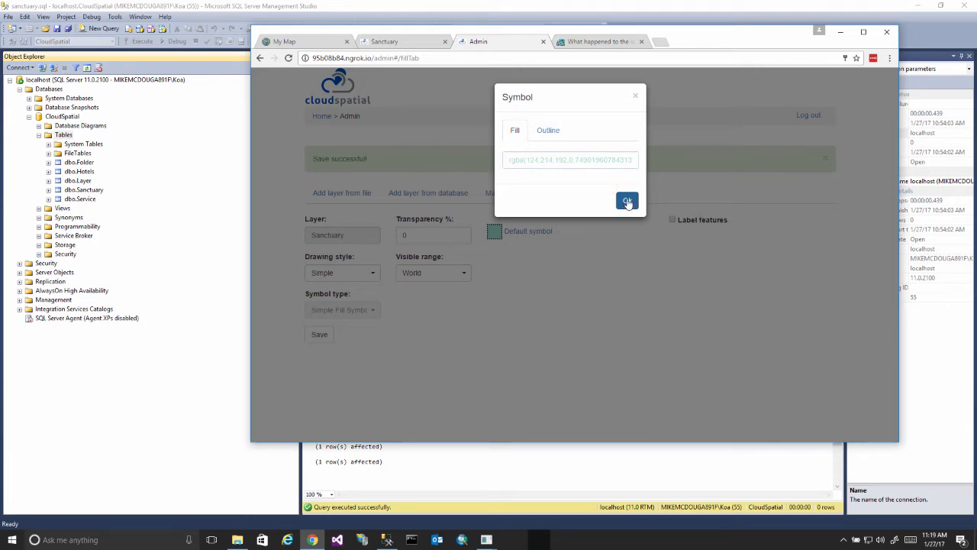
left_click(627, 201)
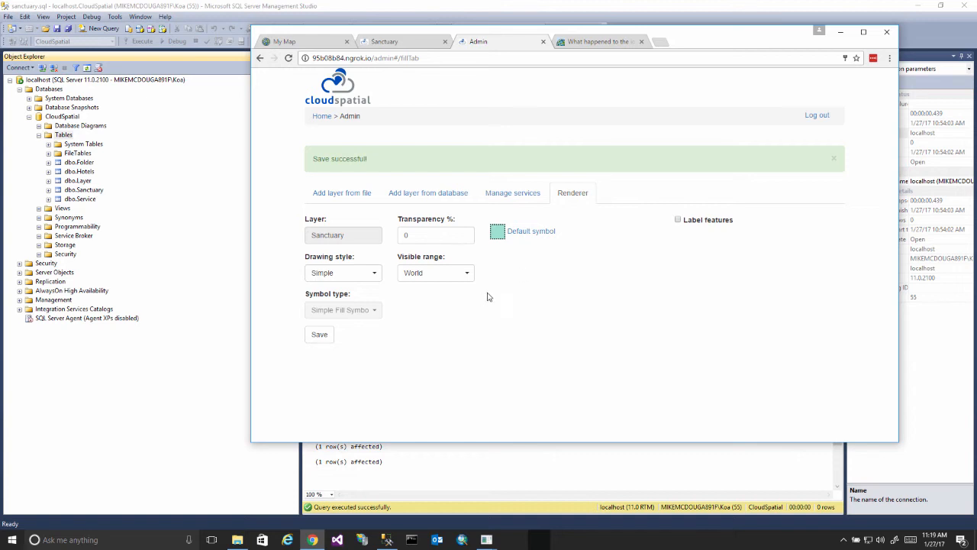
left_click(316, 337)
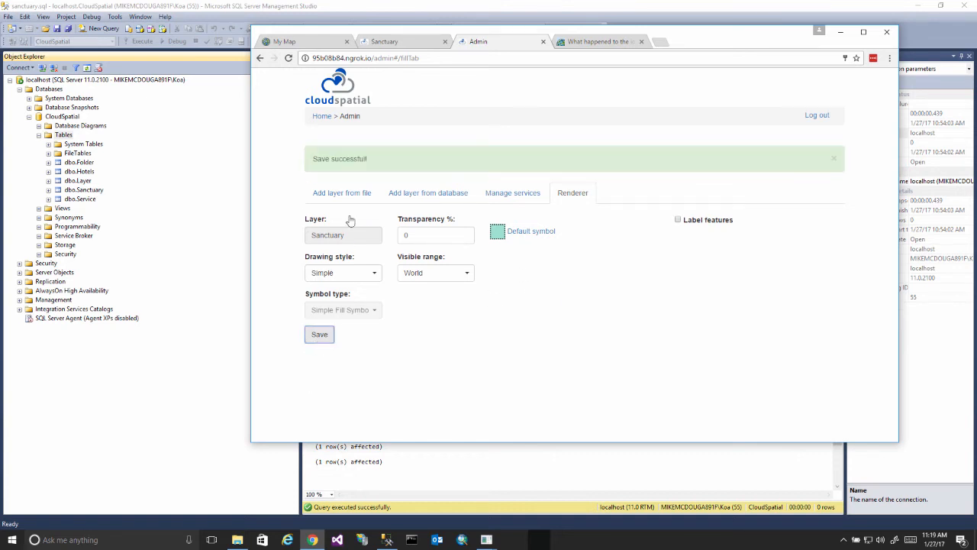
Get the Sanctuary layer's service URL from its service page and reload the My Map web map
left_click(375, 44)
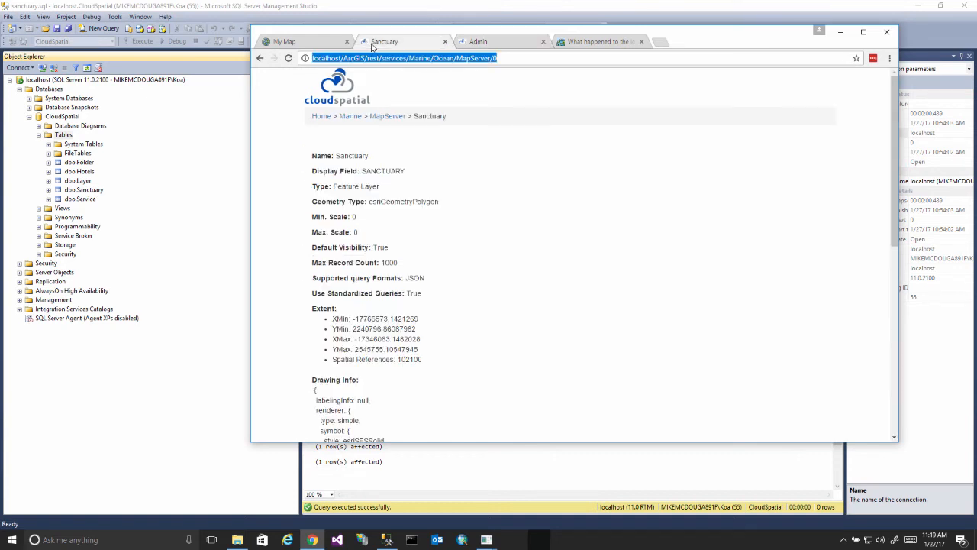
left_click(316, 43)
left_click(537, 59)
key("Return")
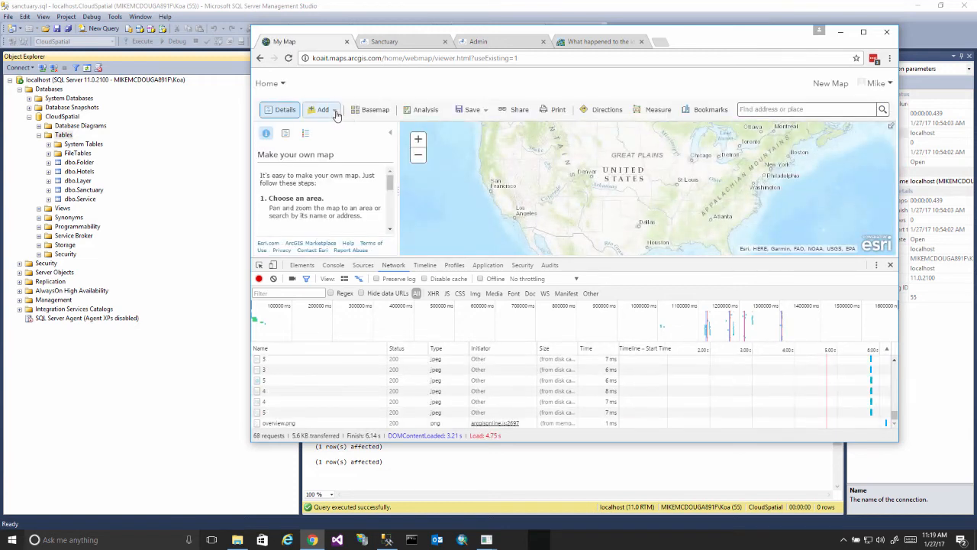
left_click(336, 111)
left_click(340, 160)
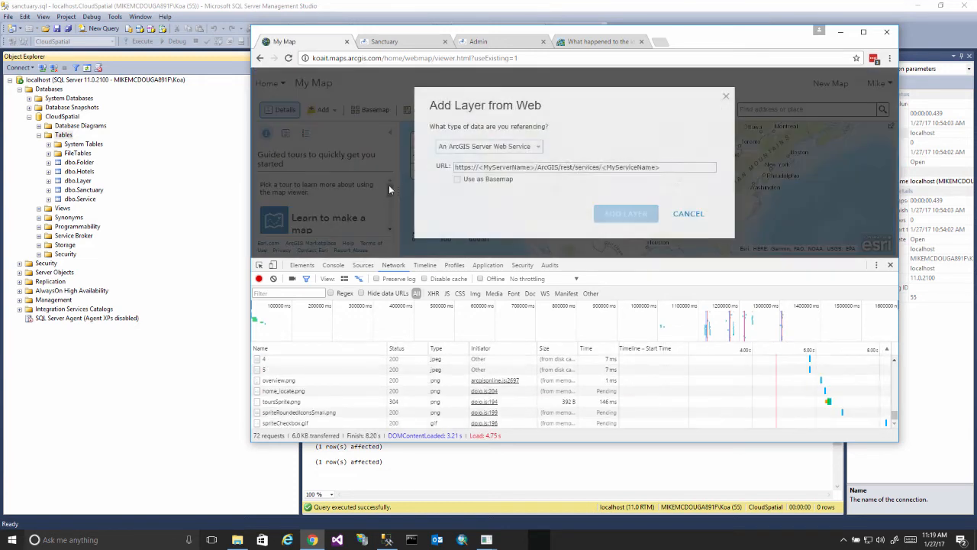
left_click(481, 167)
right_click(479, 165)
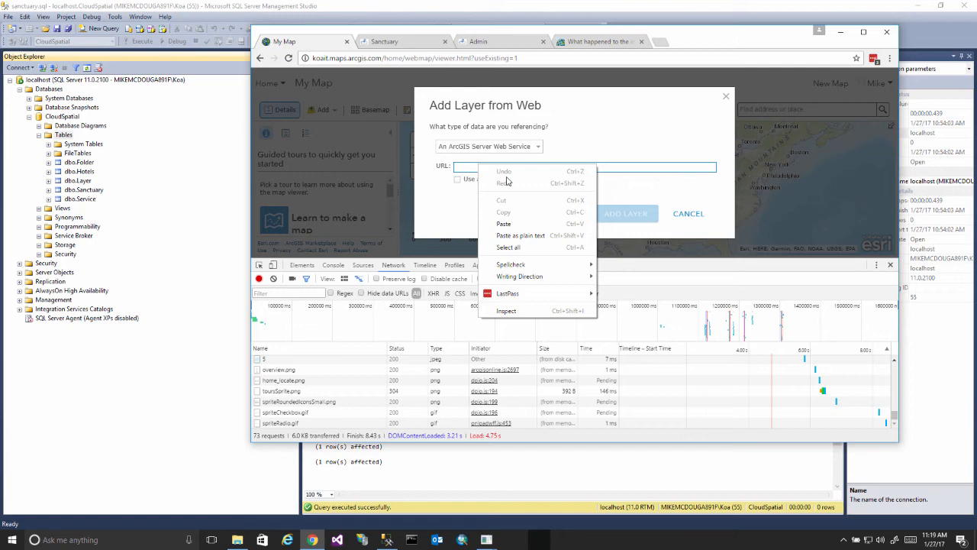
left_click(503, 224)
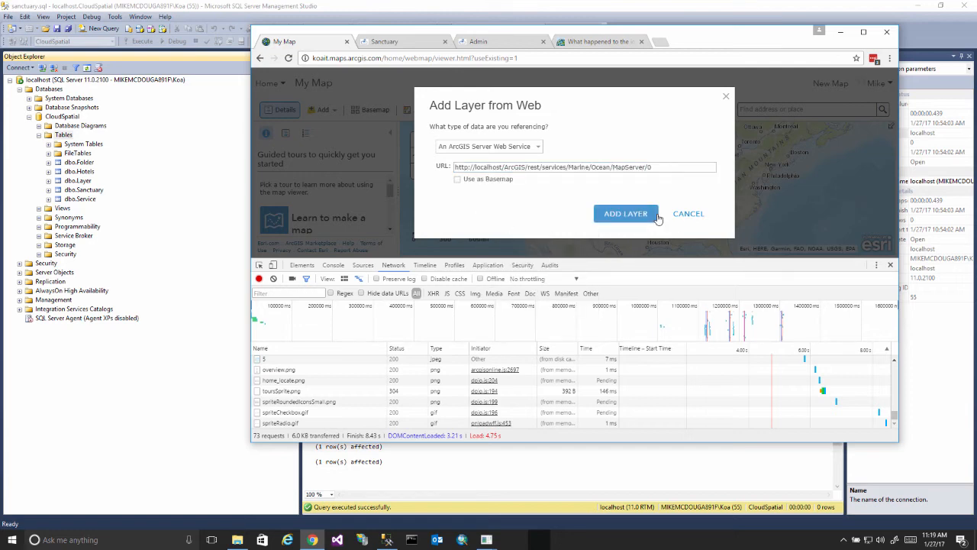
left_click(658, 217)
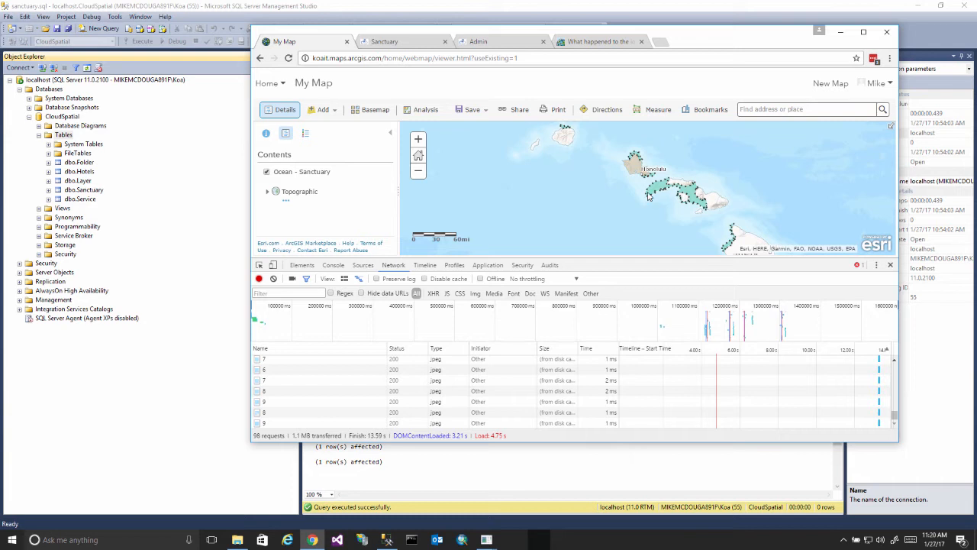
left_click_drag(688, 226, 642, 202)
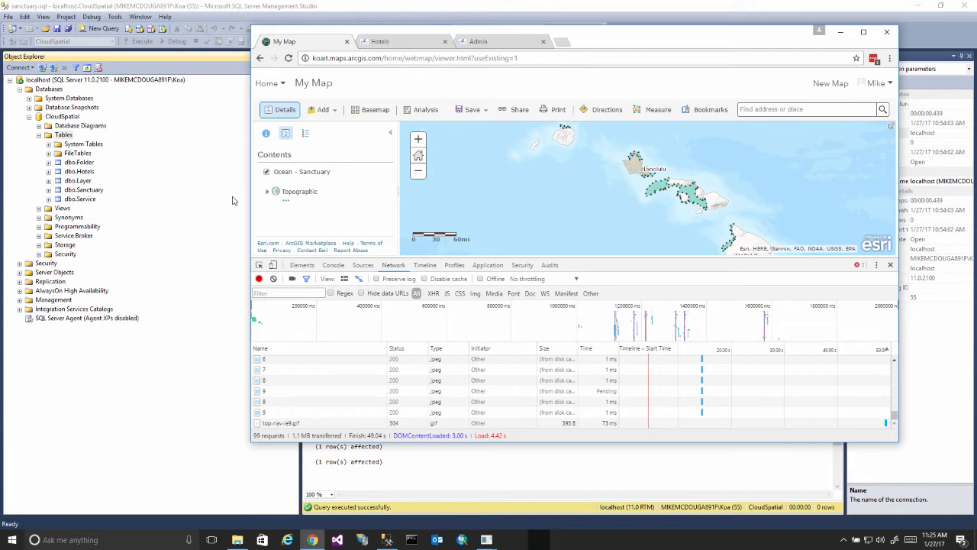
Review the Hotels service page and its entry among the managed services, and copy the Hotels feature layer URL
left_click(384, 43)
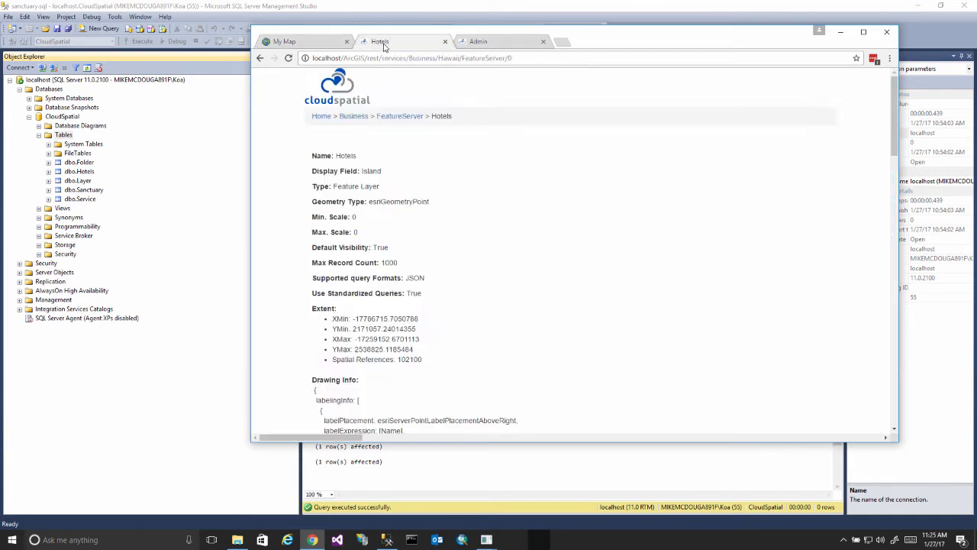
left_click(483, 45)
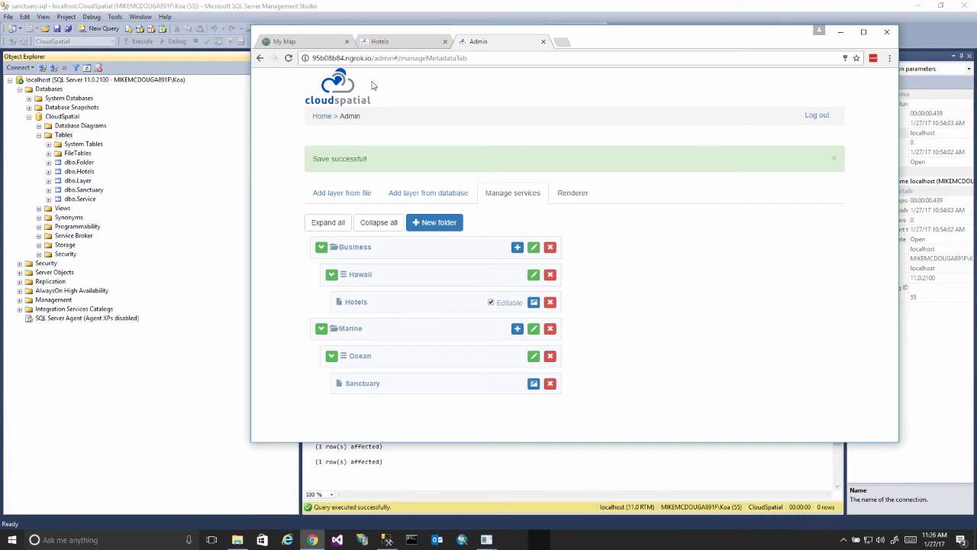
left_click(399, 43)
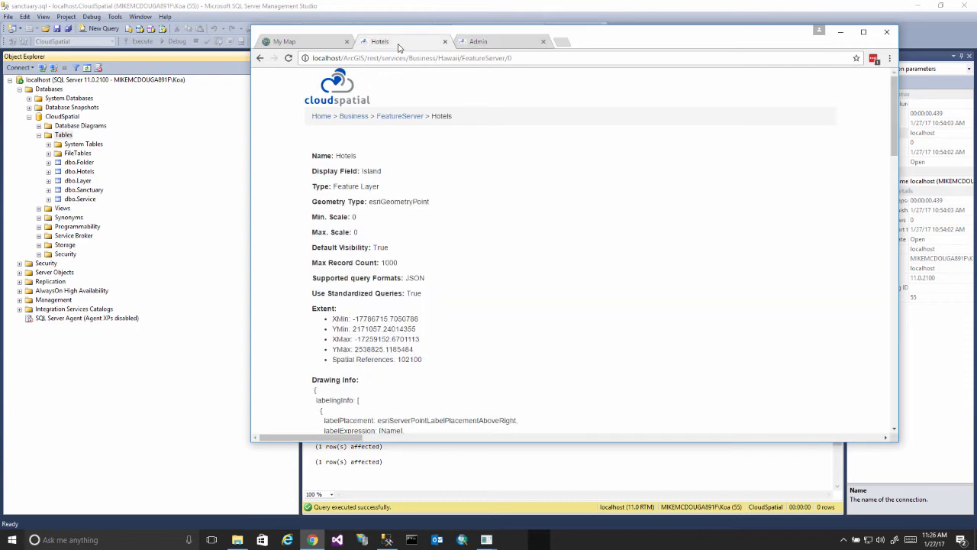
left_click(455, 59)
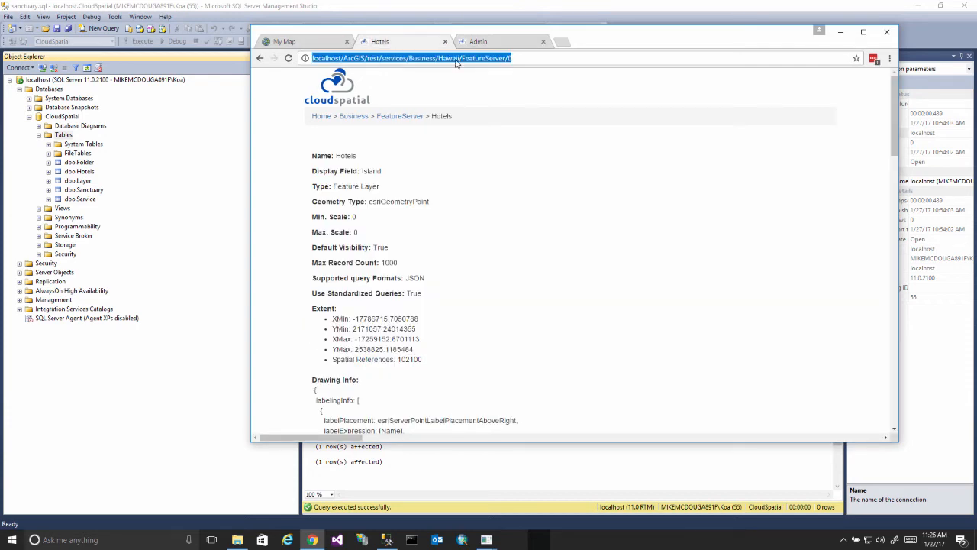
right_click(456, 62)
left_click(472, 95)
left_click(285, 42)
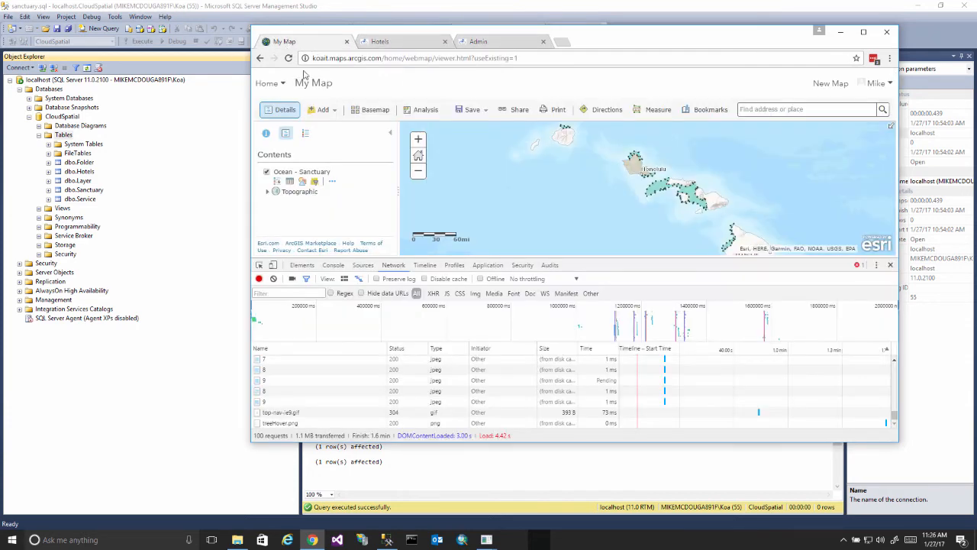
key("F5")
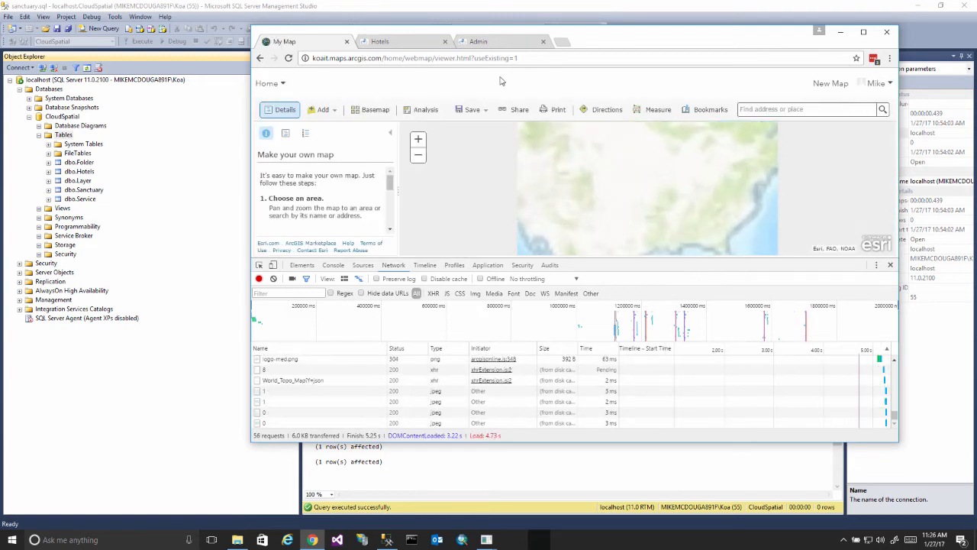
left_click(334, 112)
left_click(344, 159)
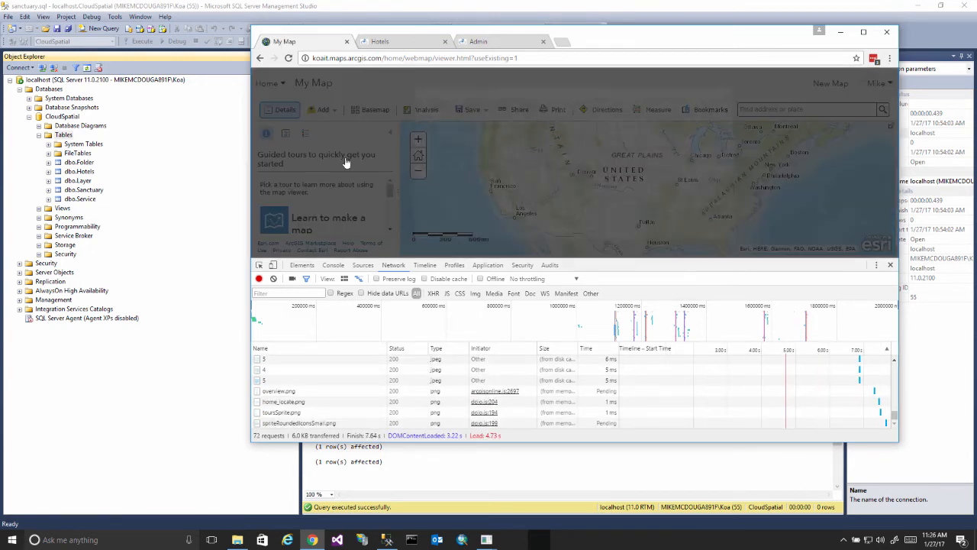
left_click(551, 175)
right_click(543, 166)
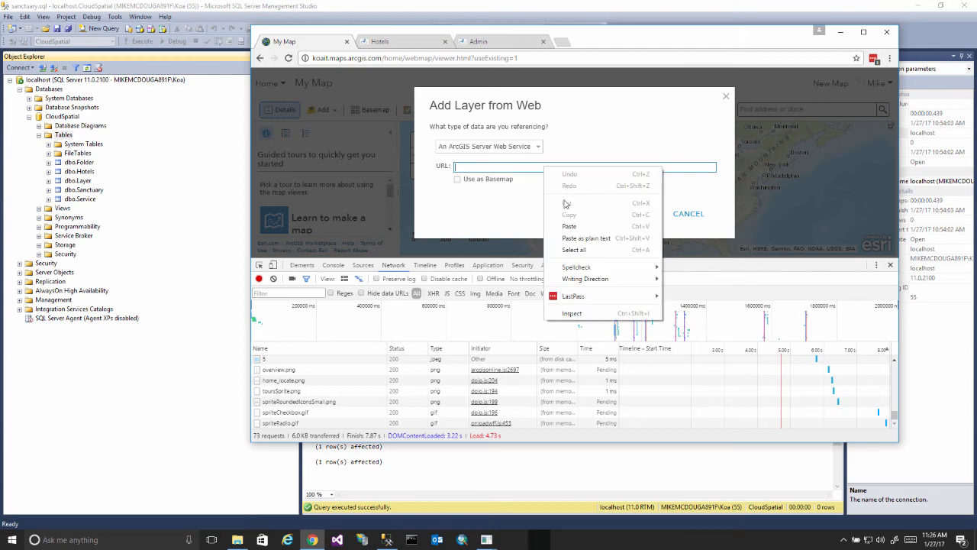
left_click(577, 228)
left_click(580, 221)
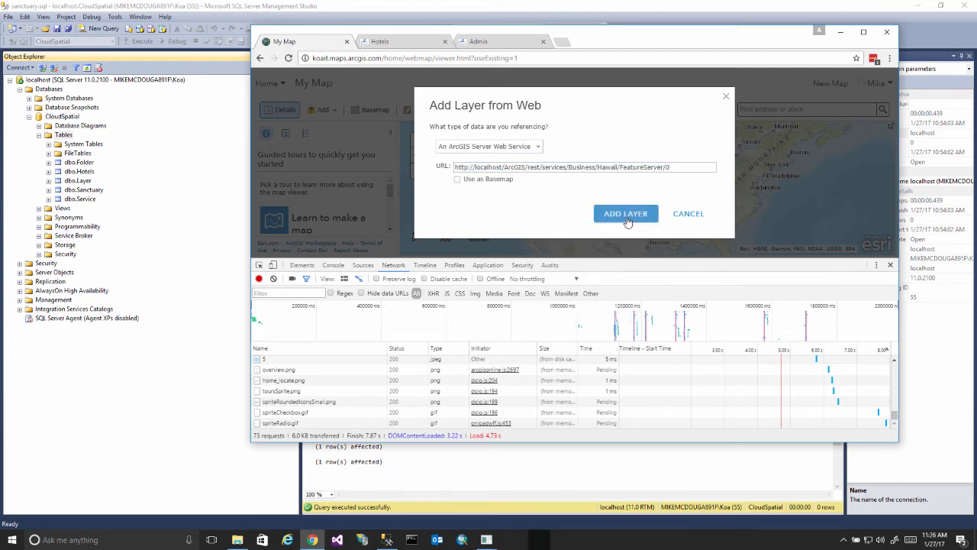
left_click(625, 214)
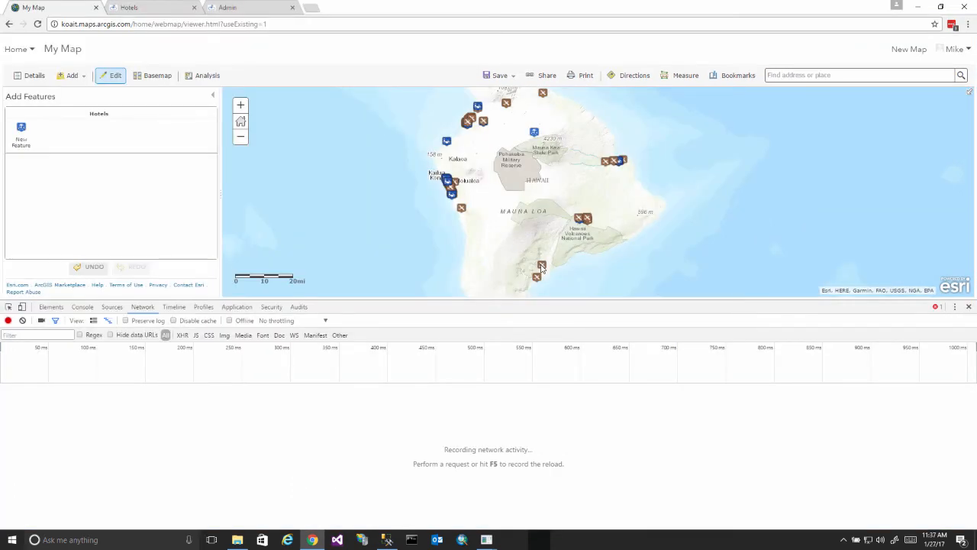
Rename the Pahala Plantation Cottages hotel as "Pahala Plantation Cottages by the sea" and set its address to "Test Test Test"
left_click(541, 265)
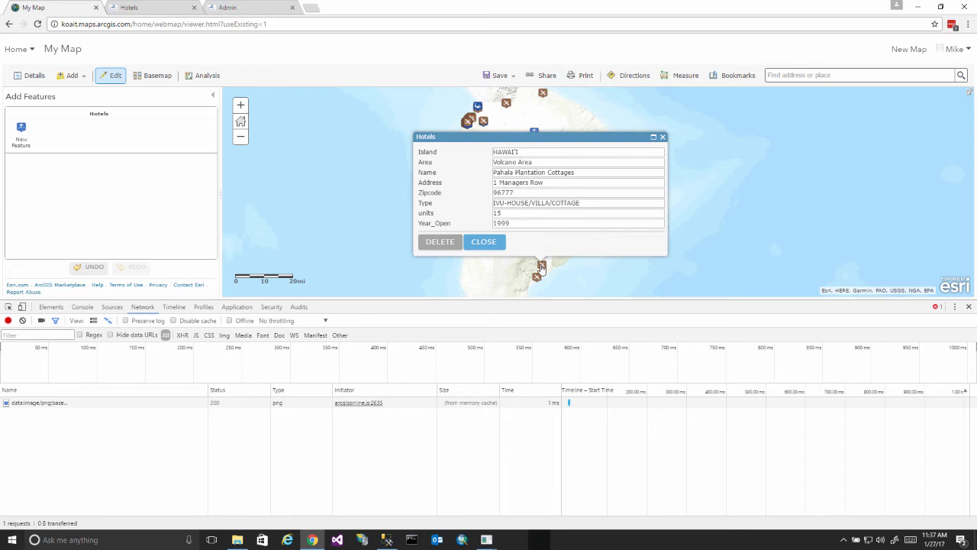
left_click(587, 173)
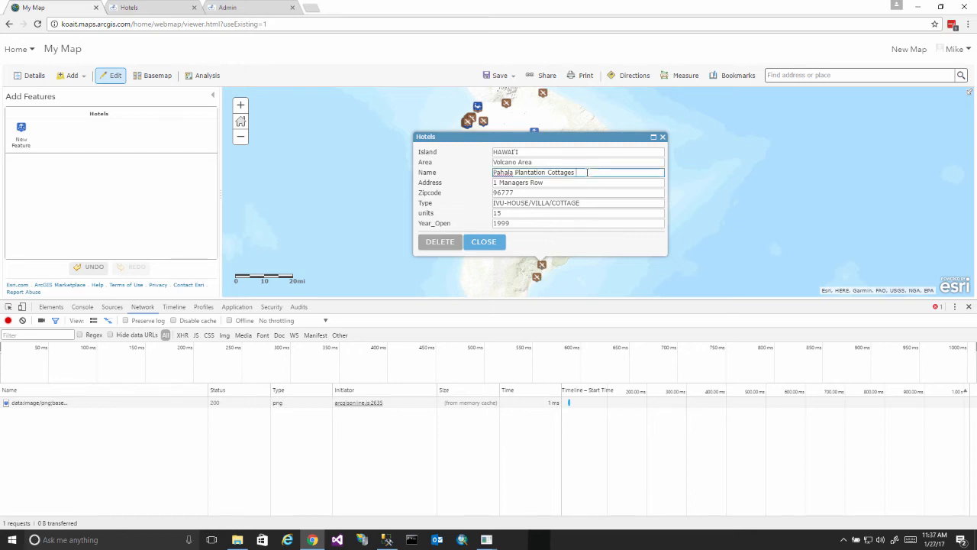
type("by the sea")
key("Tab")
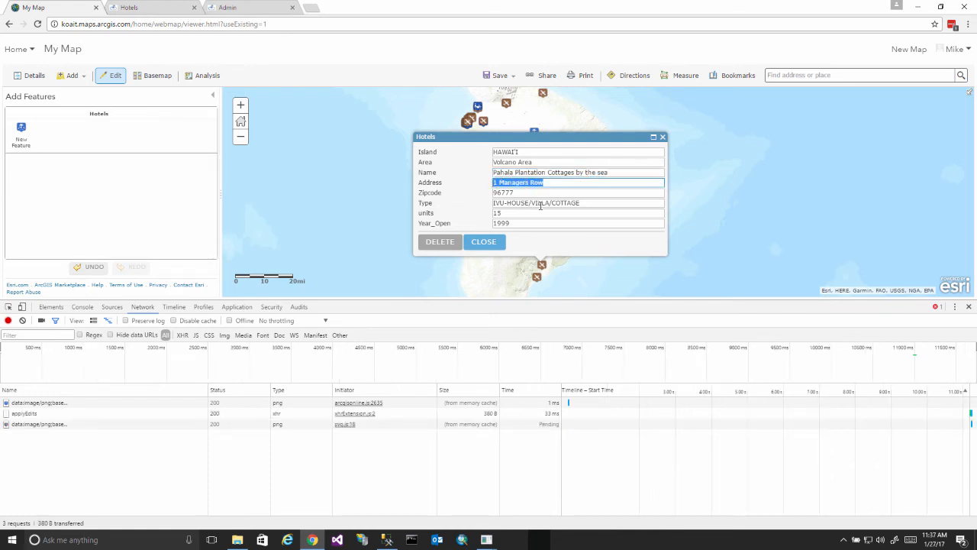
type("Test Test Test")
left_click(485, 242)
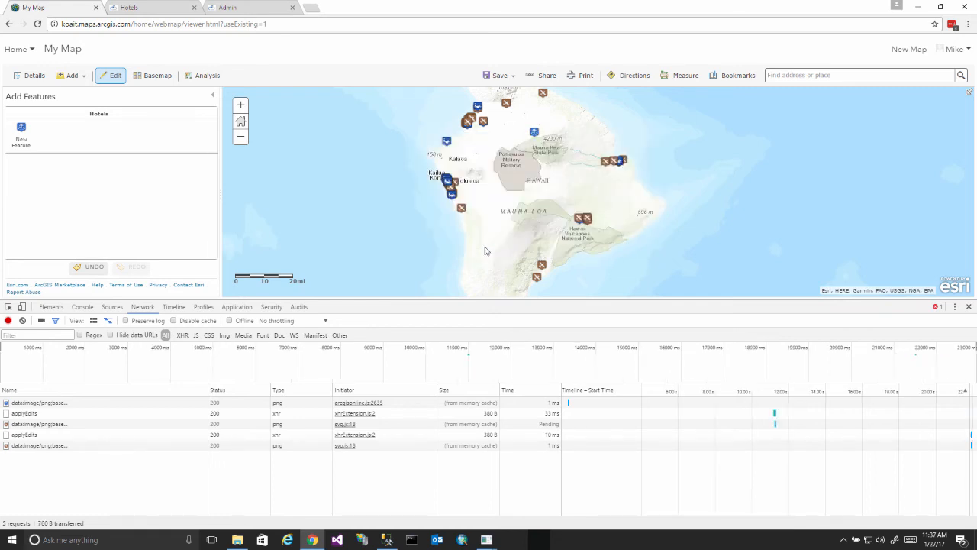
Examine the response of the latest applyEdits request and recheck the edited hotel's attributes on the map
left_click(21, 435)
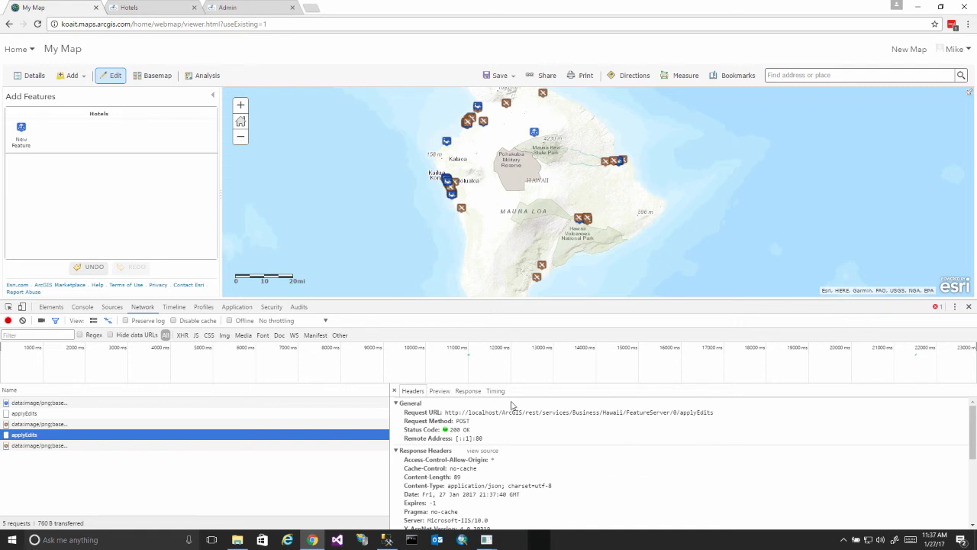
left_click(468, 391)
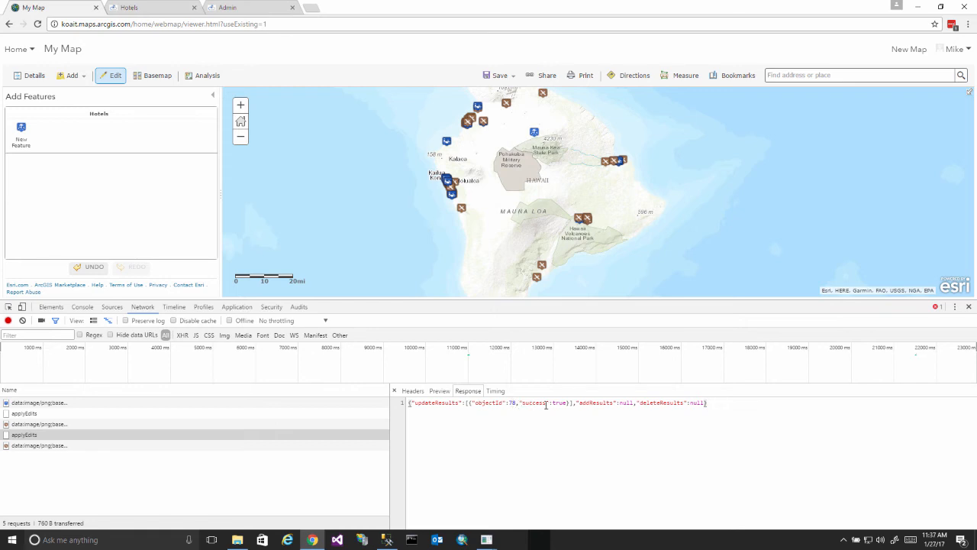
left_click(537, 279)
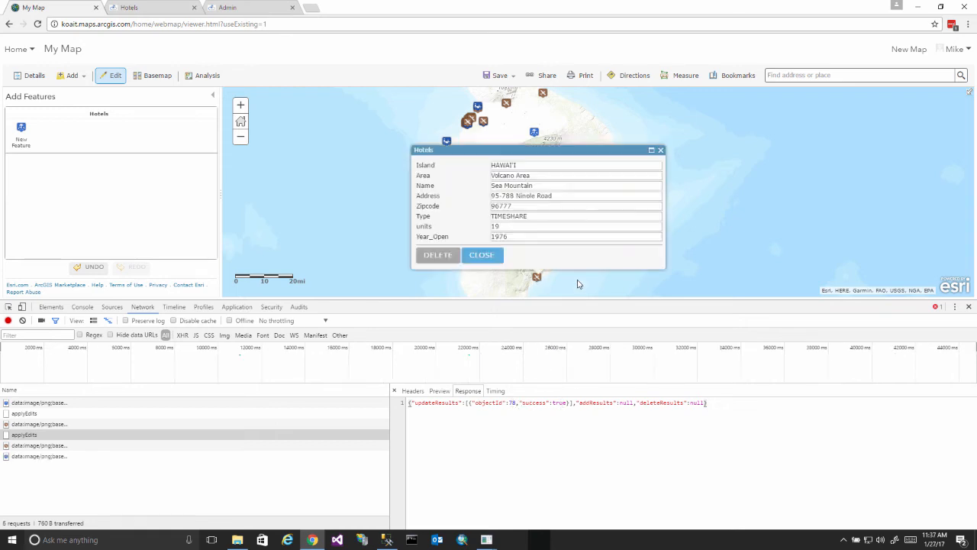
left_click(567, 282)
left_click(542, 266)
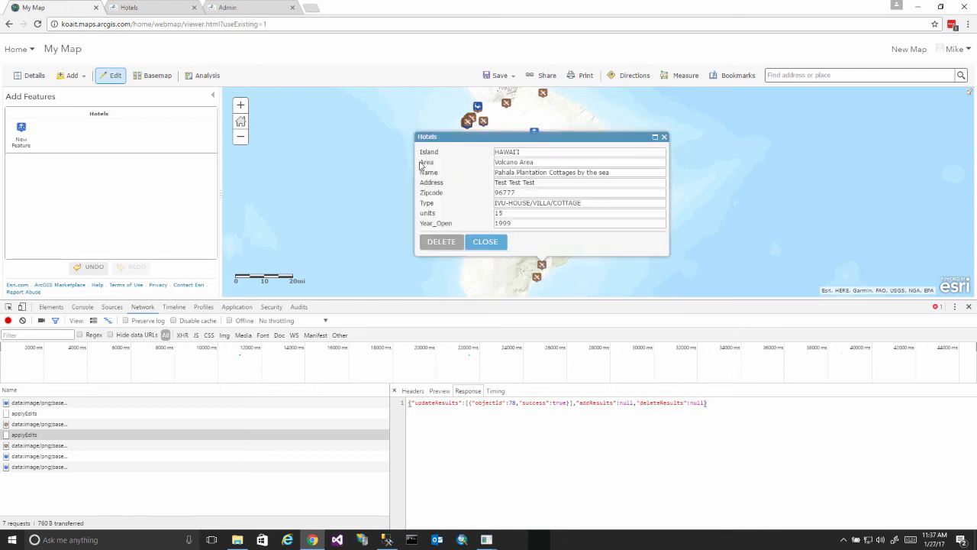
Reload the My Map web map and show the southern part of Hawaii island around Pahala
left_click(290, 25)
left_click(295, 25)
key("Return")
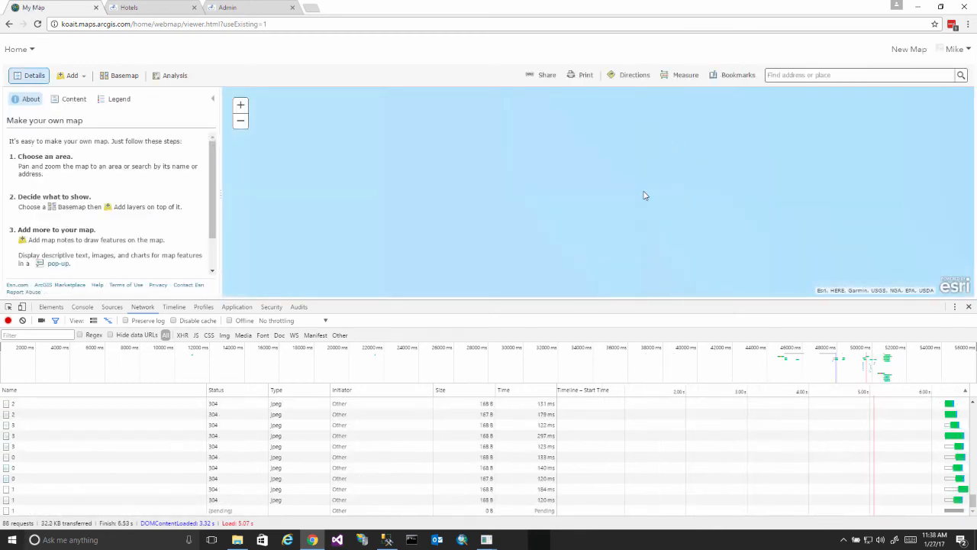
left_click_drag(601, 262, 473, 92)
left_click_drag(561, 283, 486, 138)
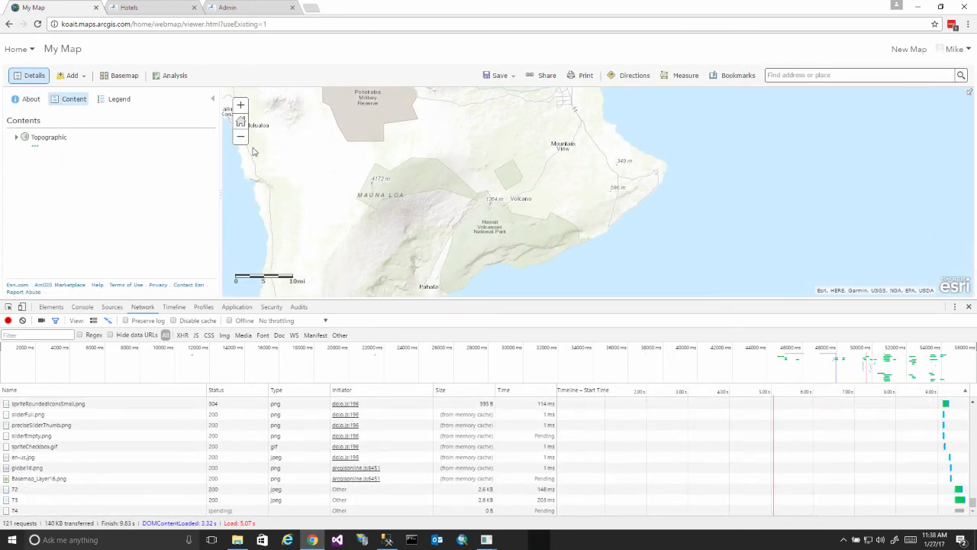
left_click_drag(484, 220, 510, 131)
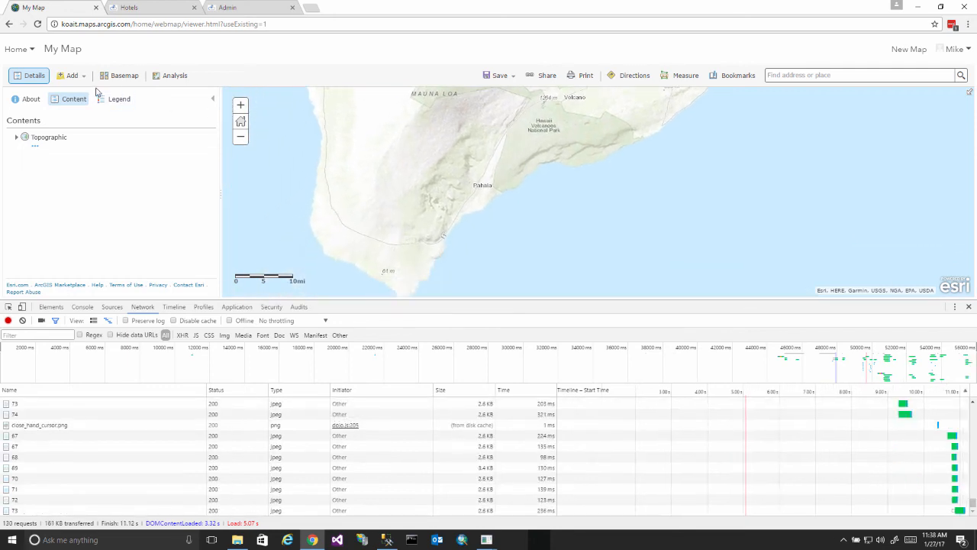
left_click(73, 76)
left_click(90, 131)
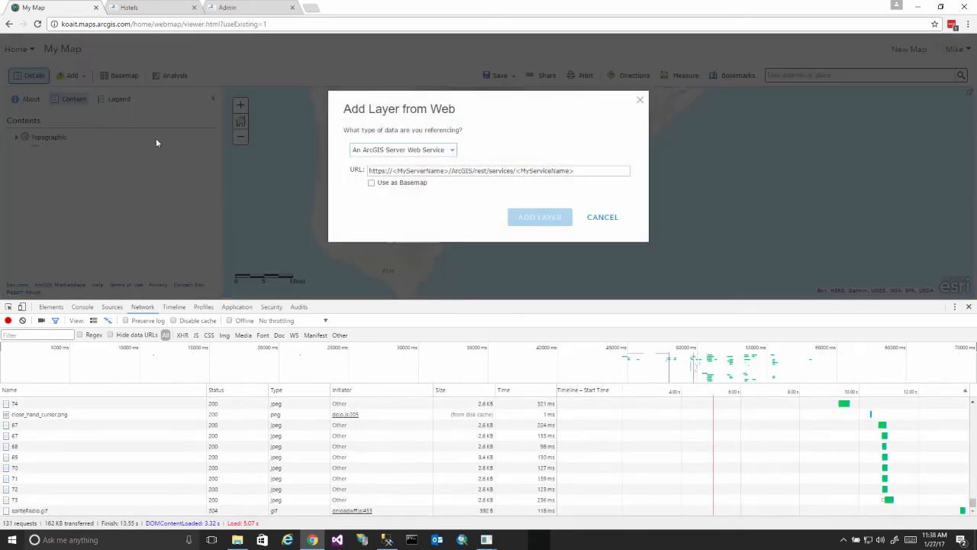
right_click(374, 172)
left_click(402, 234)
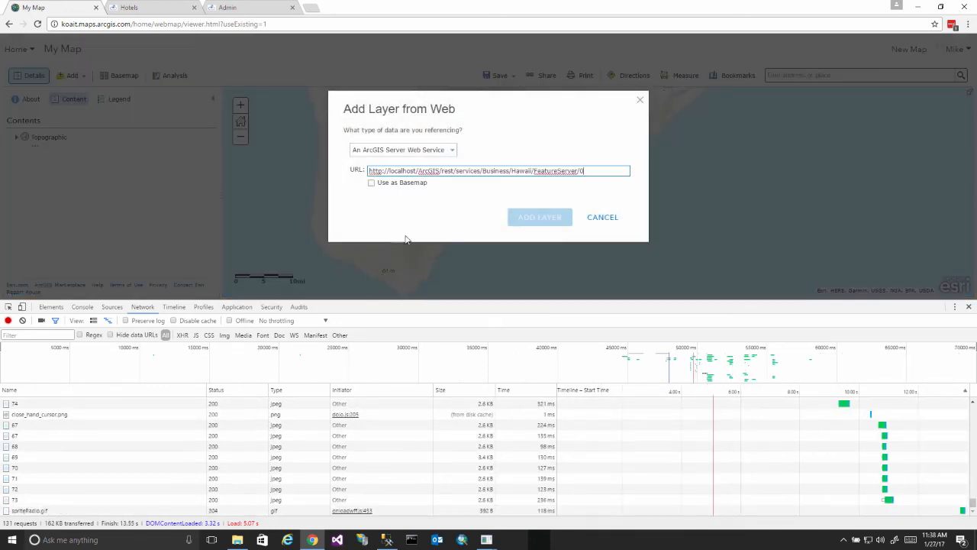
left_click(525, 219)
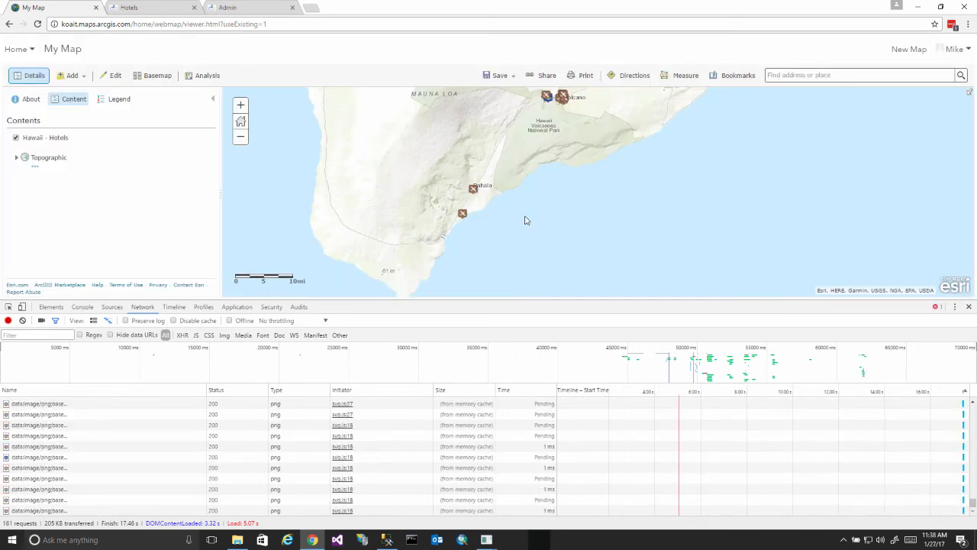
left_click(473, 189)
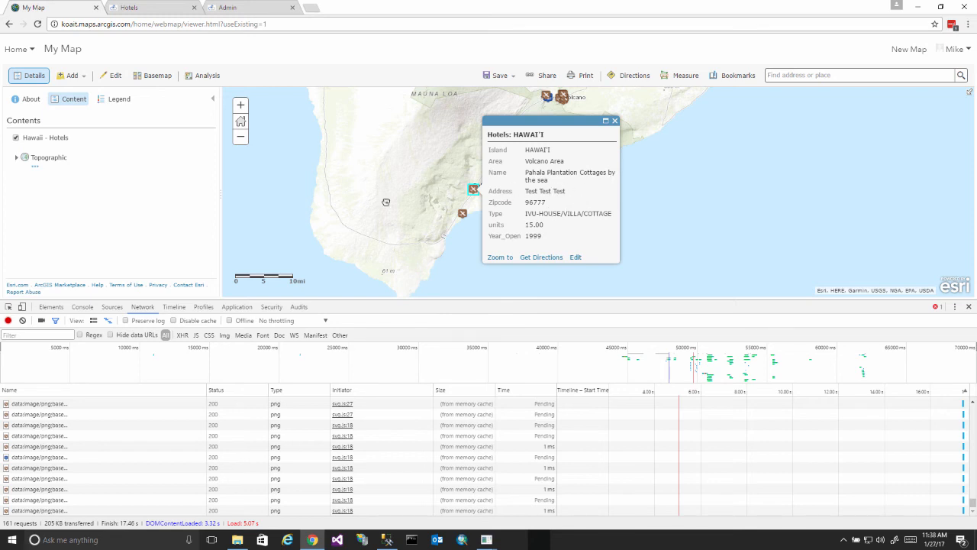
Start editing the Hotels layer and place a new hotel point south of Mauna Loa, northwest of Pahala
left_click_drag(386, 201, 391, 229)
left_click(114, 77)
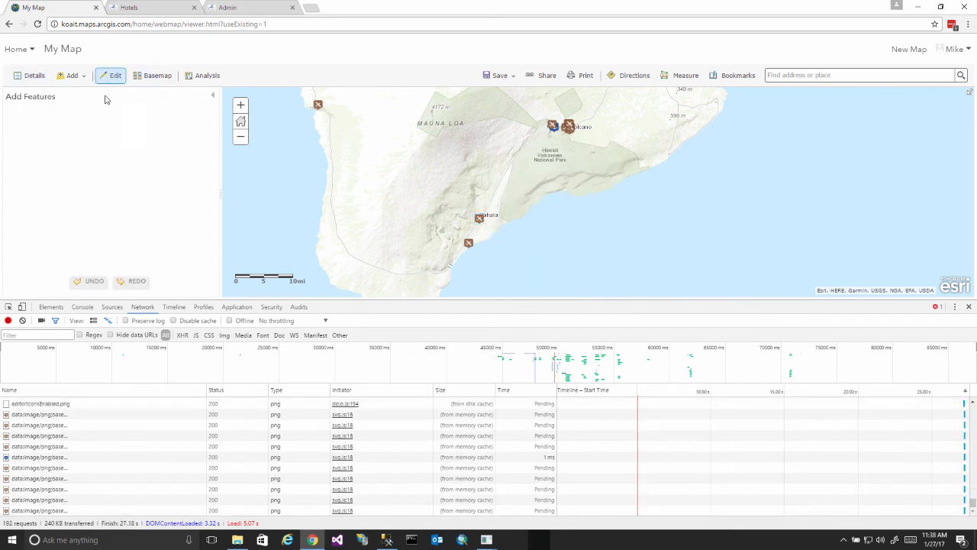
left_click_drag(130, 138, 450, 161)
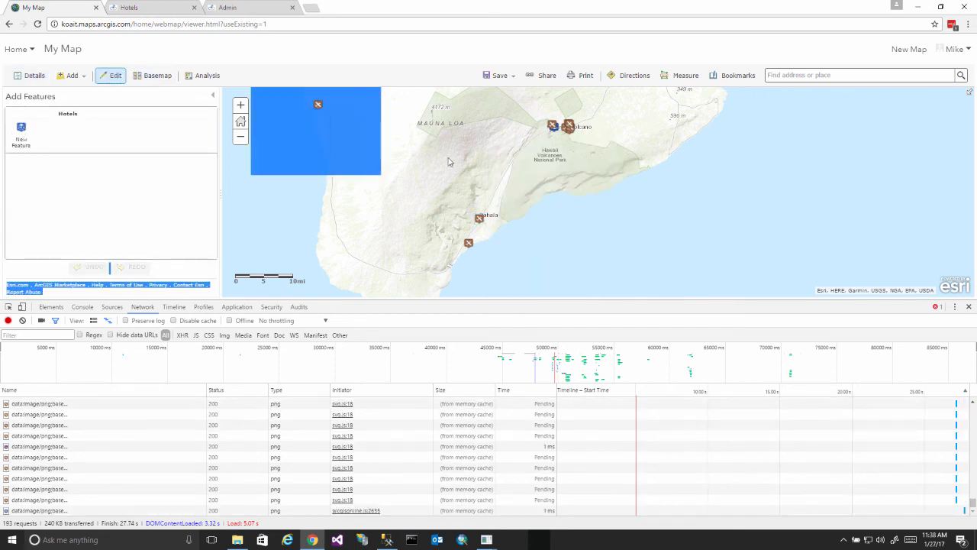
left_click(20, 132)
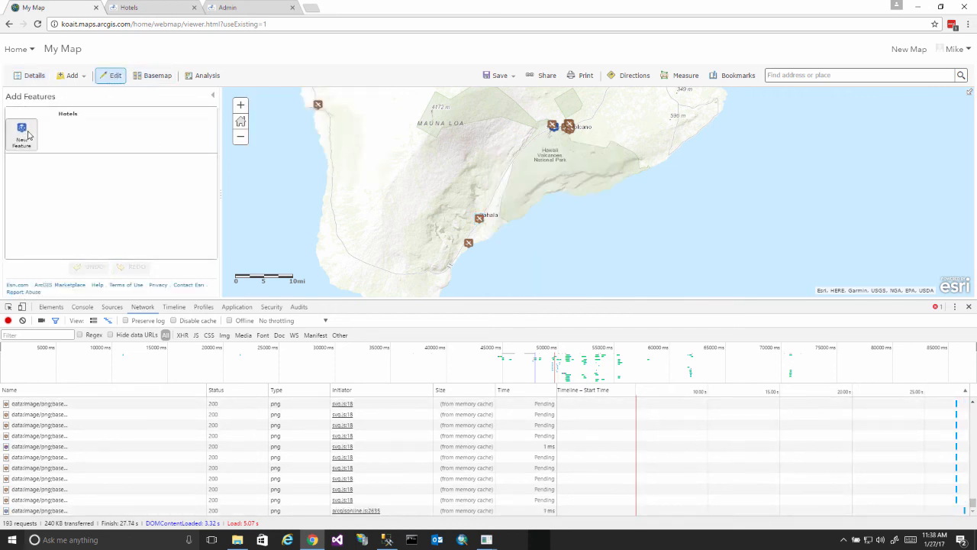
left_click_drag(28, 135, 393, 153)
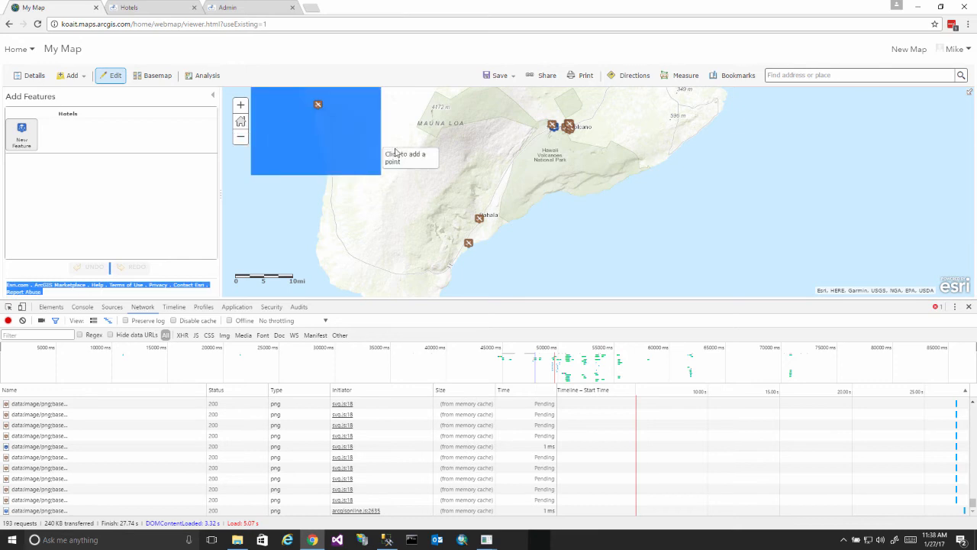
left_click(430, 178)
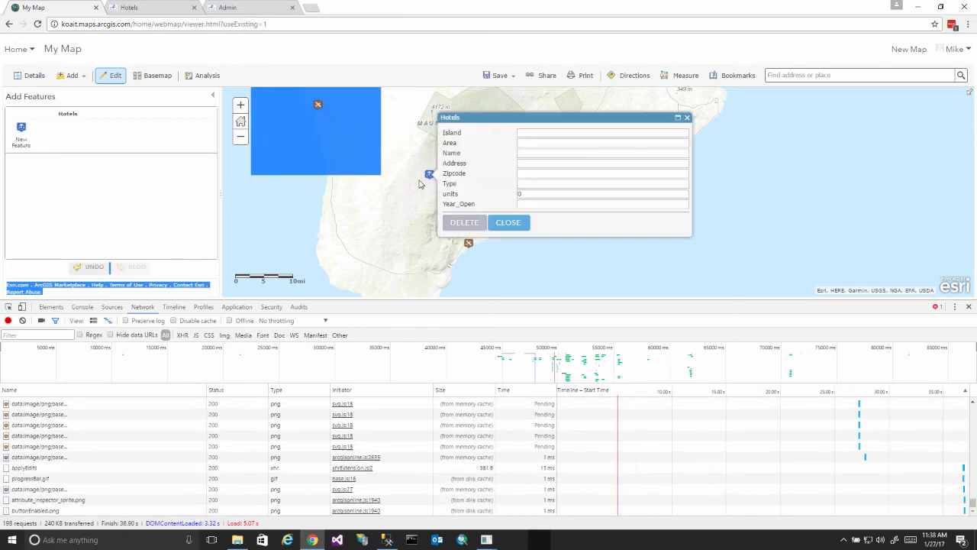
Set the new hotel's Island, Area and Name attributes to "Test"
left_click(531, 134)
type("Test")
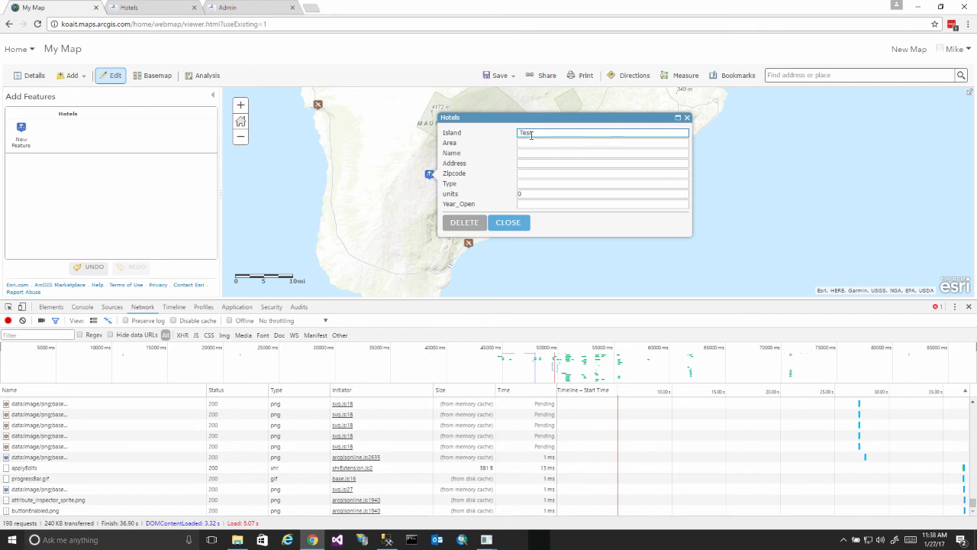
left_click(525, 143)
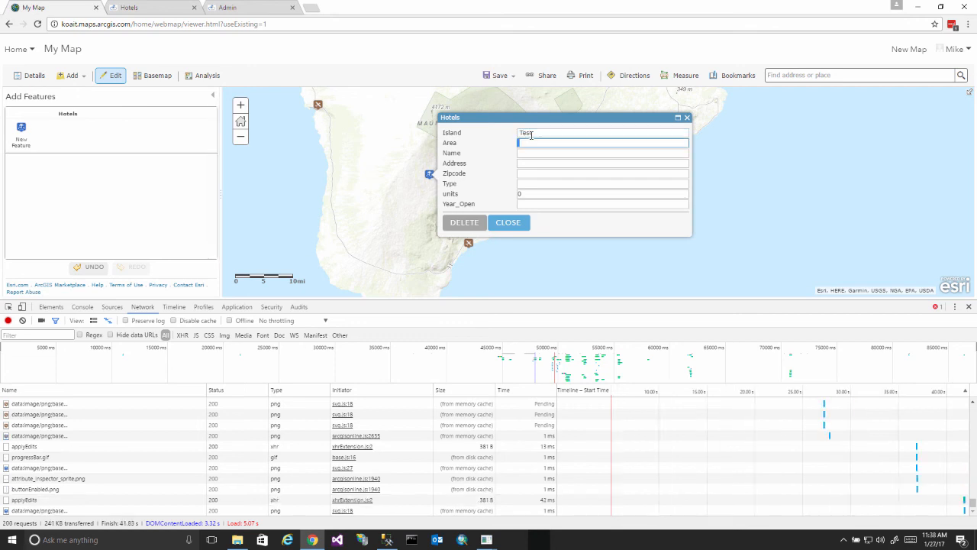
type("Test")
left_click(528, 153)
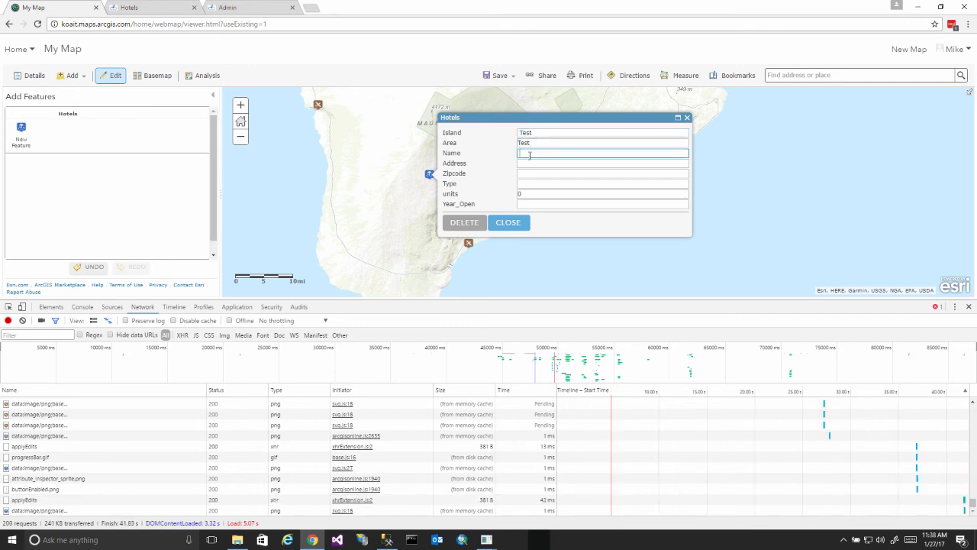
type("Test")
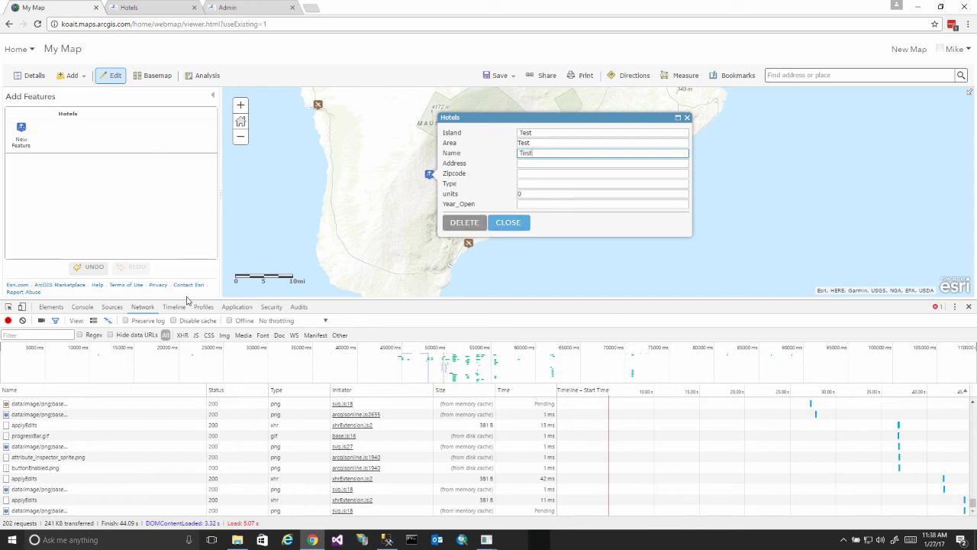
Restart the network recording, close the new hotel's attribute form, and recheck its attributes on the map
left_click(7, 319)
left_click(7, 319)
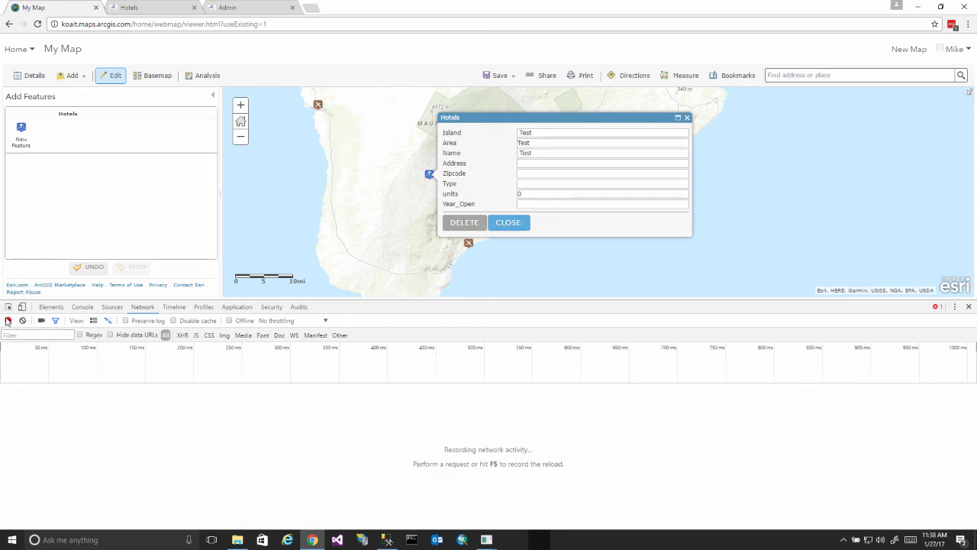
left_click(509, 225)
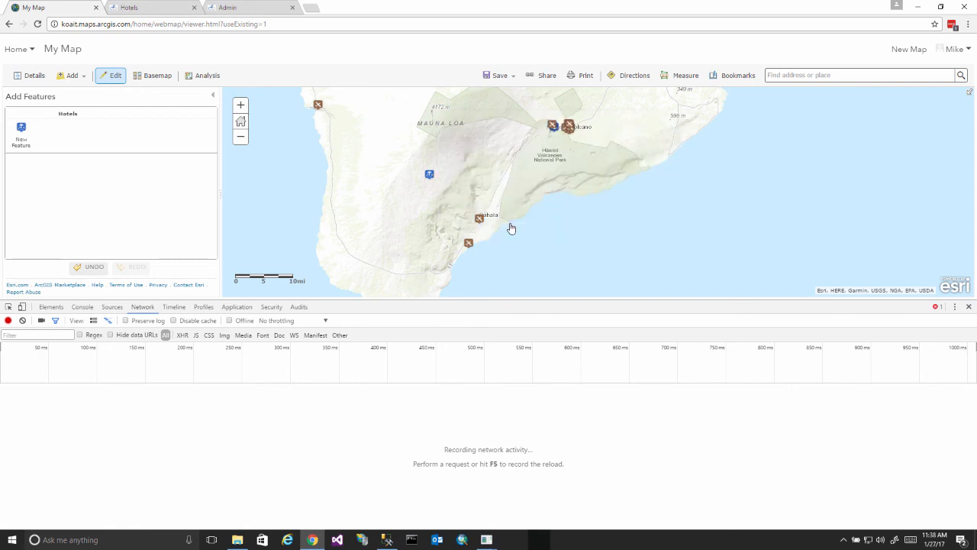
left_click(430, 175)
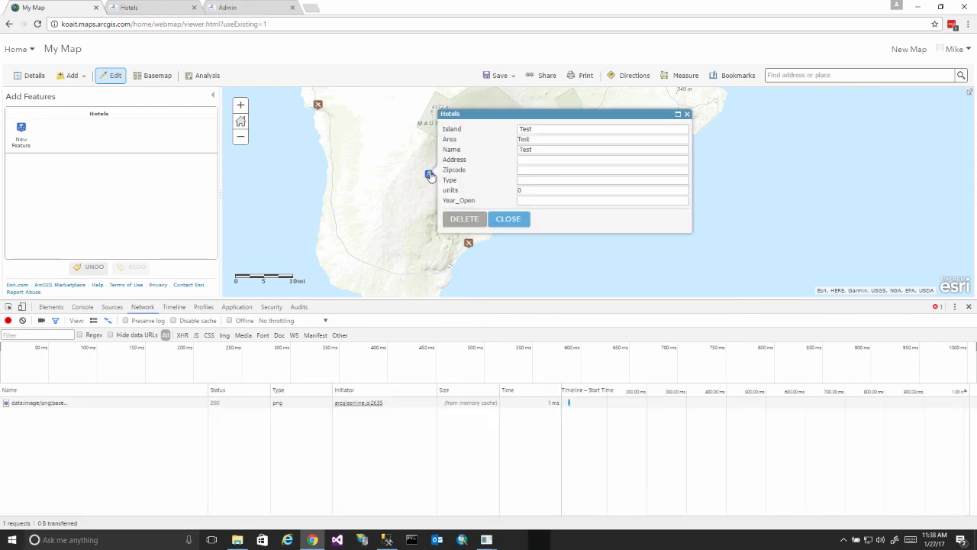
left_click(512, 219)
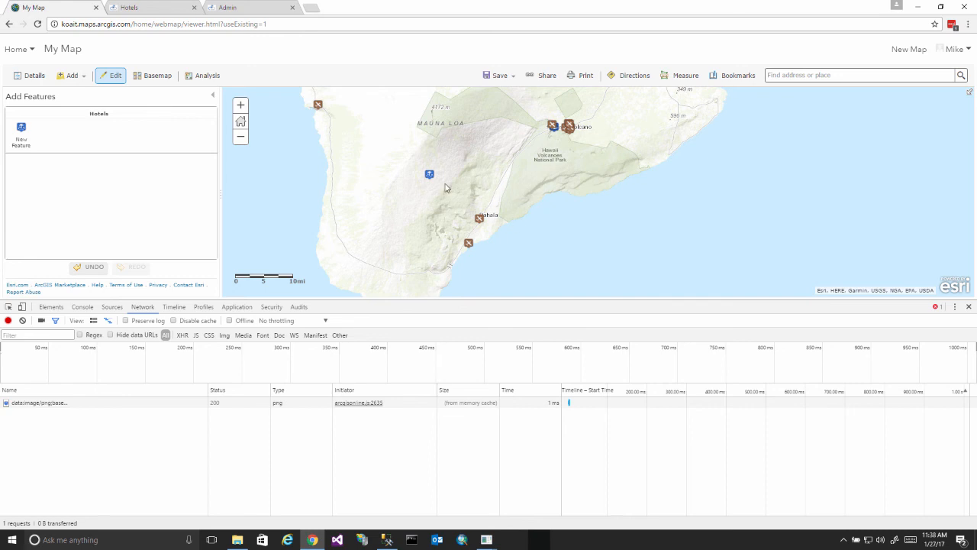
left_click(429, 175)
left_click(510, 224)
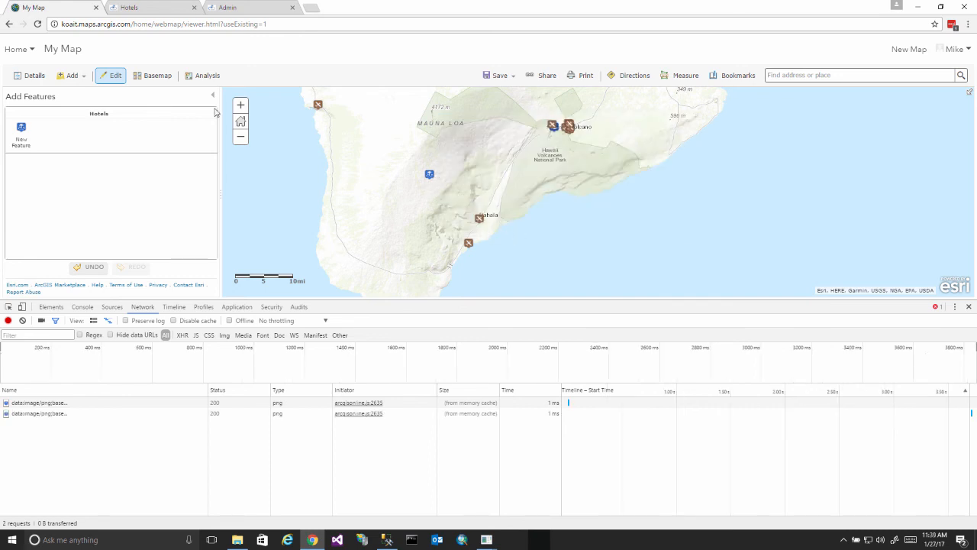
Reload the web map and add the Hawaii Hotels layer again from its copied ArcGIS Server web service URL
left_click(289, 25)
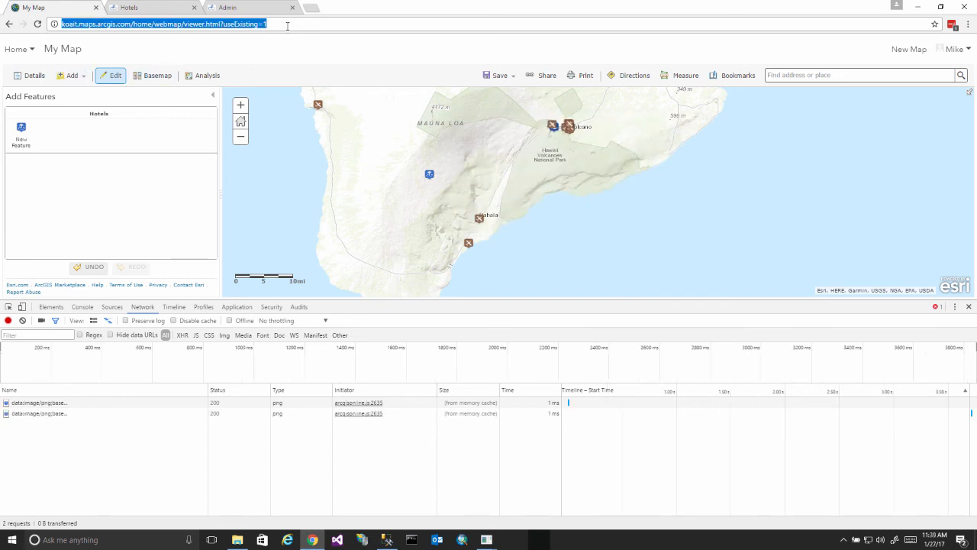
key("Return")
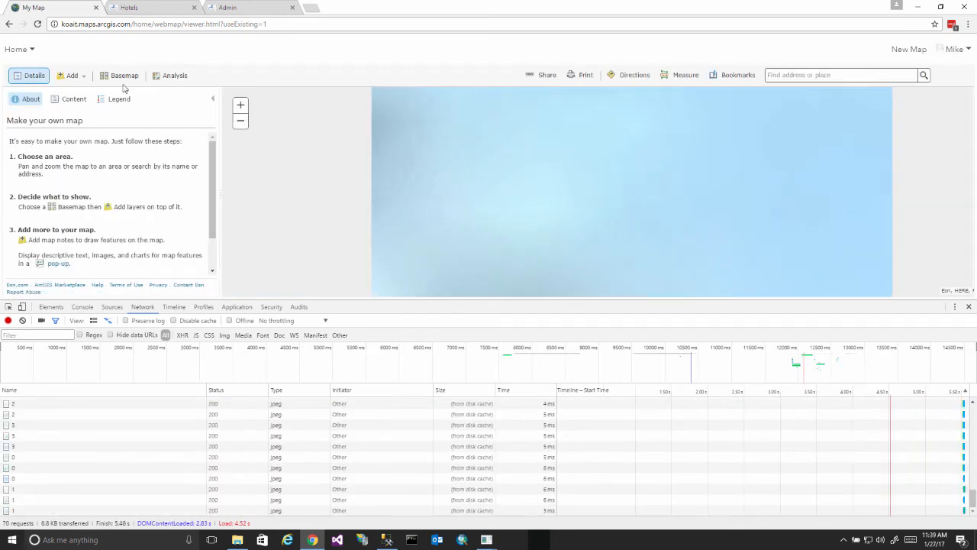
left_click(85, 79)
left_click(86, 127)
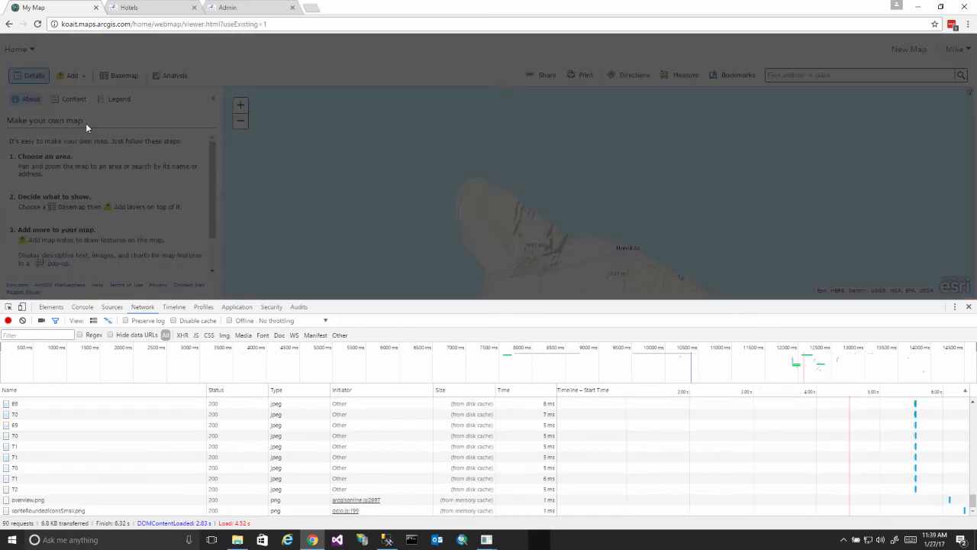
right_click(399, 170)
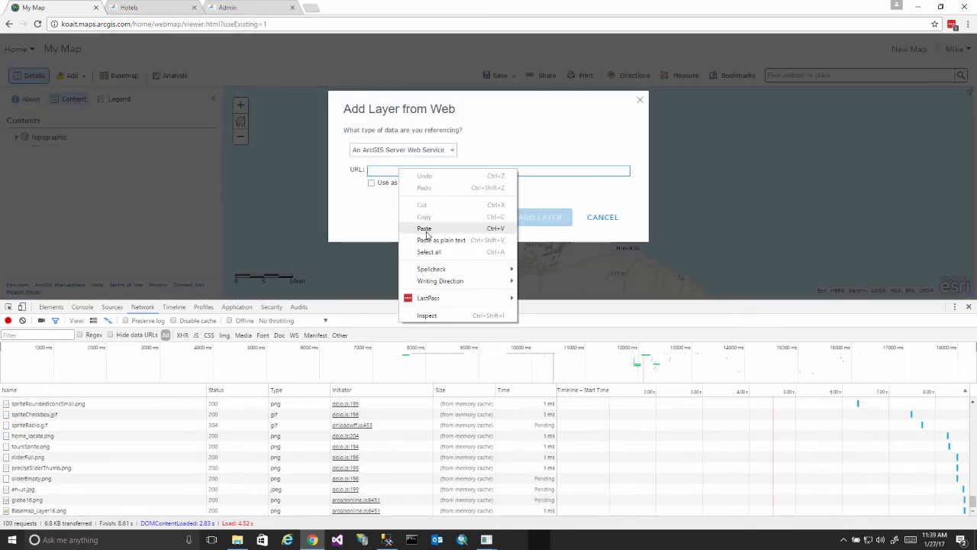
left_click(425, 225)
left_click(548, 217)
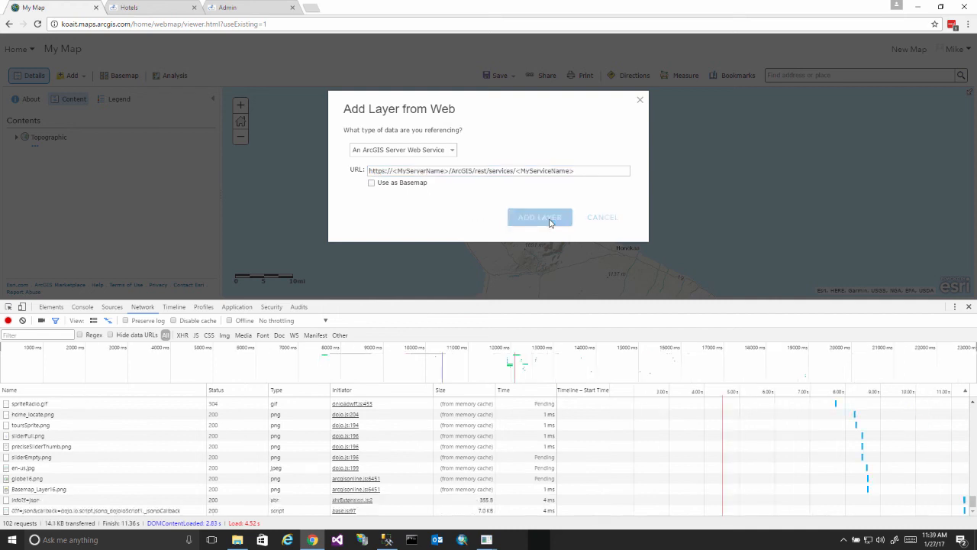
Check the saved attributes of the new hotel point south of Mauna Loa, and minimize the browser window
left_click_drag(606, 265, 517, 87)
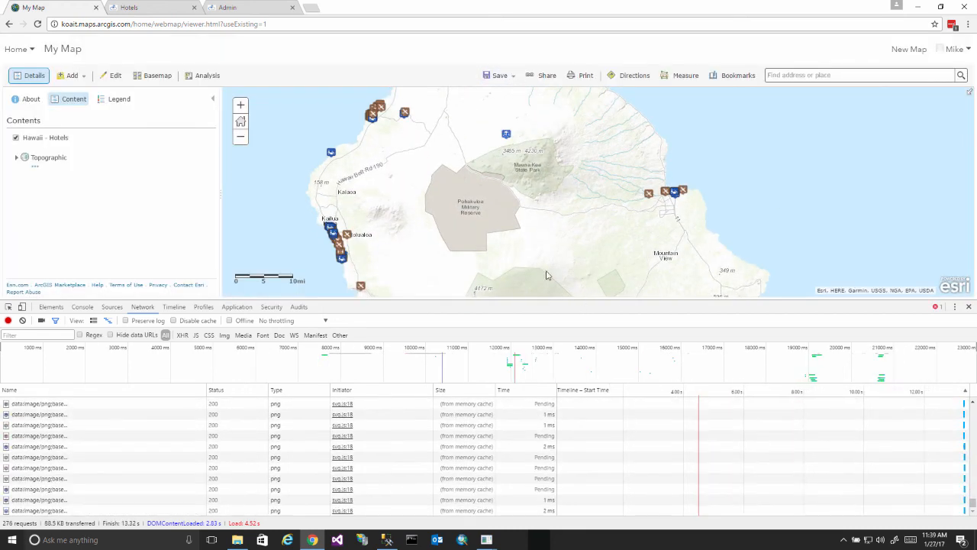
left_click_drag(544, 260, 442, 104)
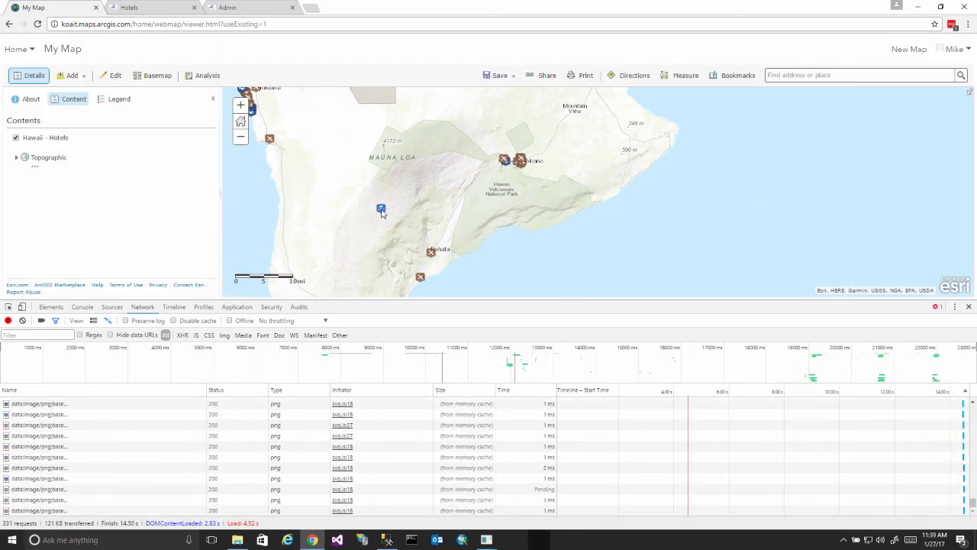
left_click(381, 210)
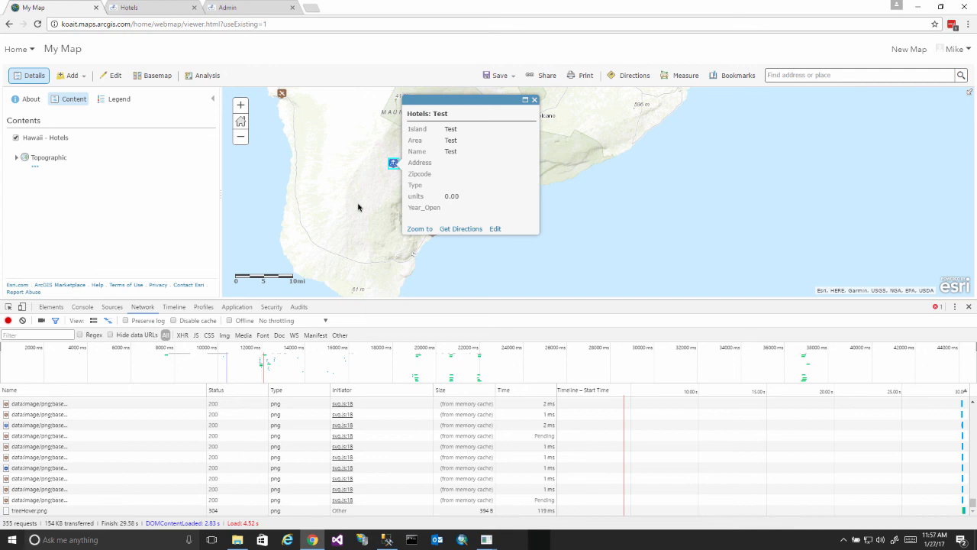
left_click(918, 7)
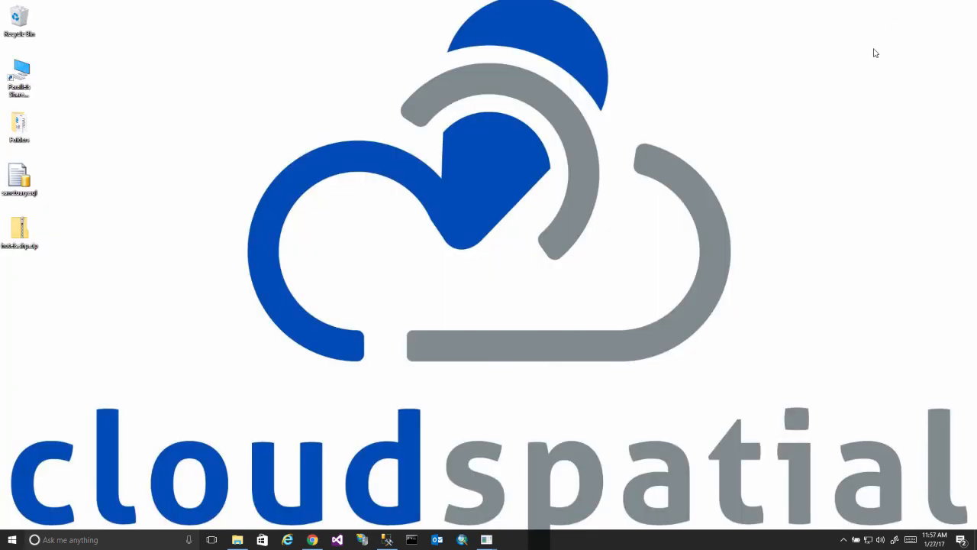